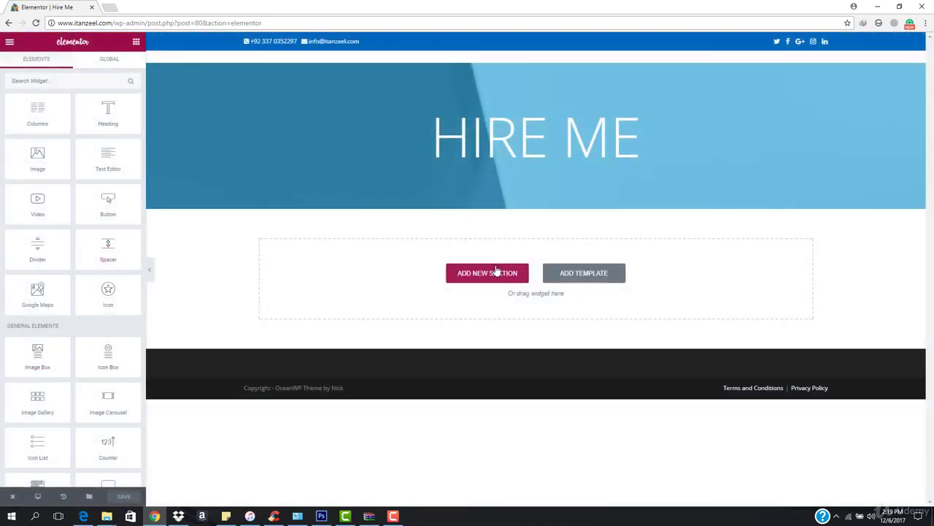
- Add a new single-column section below the Hire Me header
{"action": "scroll", "coordinate": [36, 292], "scroll_direction": "down", "scroll_amount": 2}
{"action": "scroll", "coordinate": [63, 333], "scroll_direction": "down", "scroll_amount": 2}
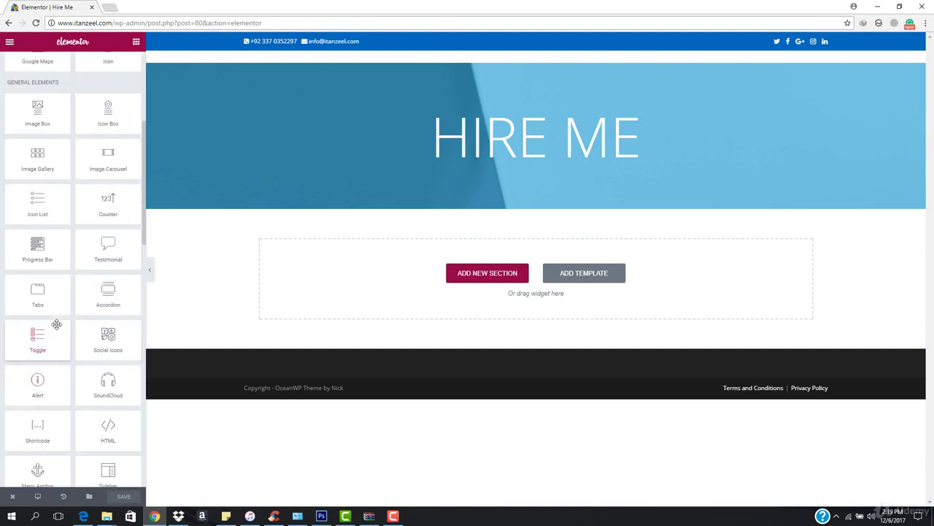
{"action": "scroll", "coordinate": [64, 365], "scroll_direction": "down", "scroll_amount": 2}
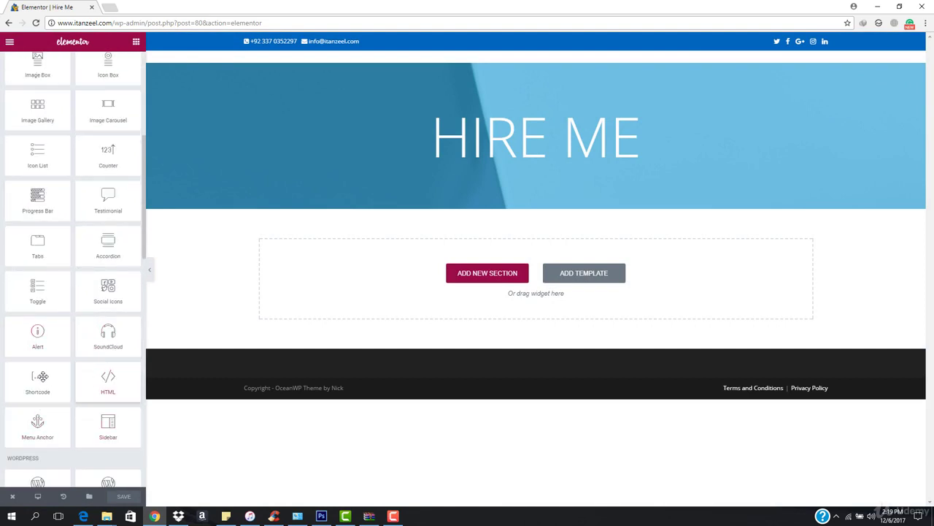
{"action": "scroll", "coordinate": [110, 252], "scroll_direction": "up", "scroll_amount": 6}
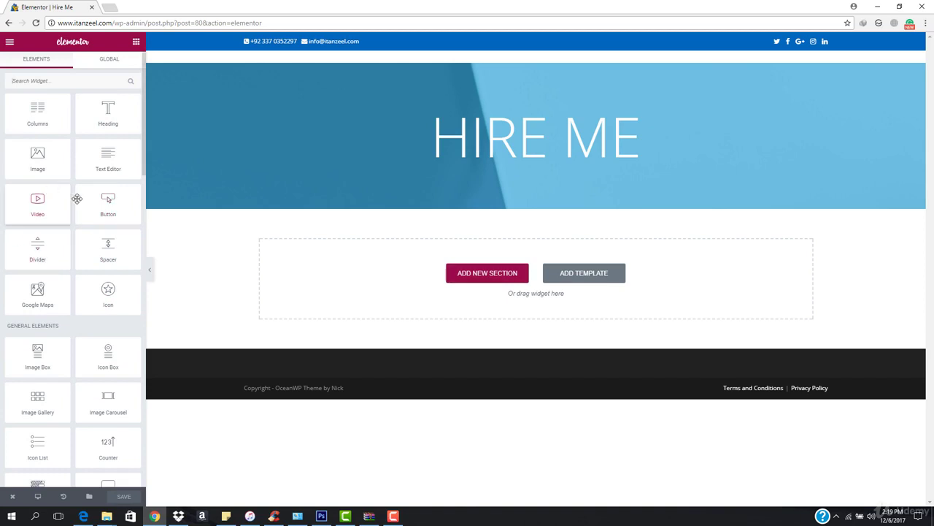
{"action": "scroll", "coordinate": [91, 291], "scroll_direction": "down", "scroll_amount": 2}
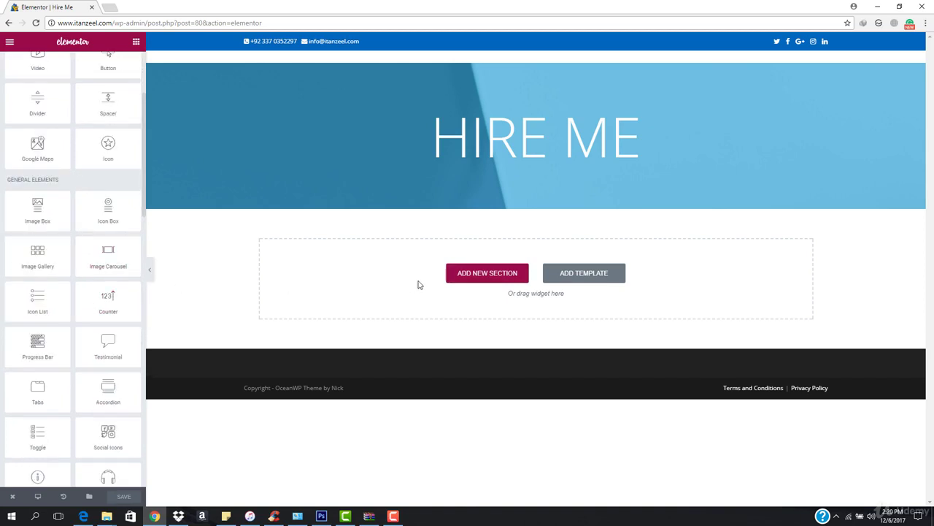
{"action": "left_click", "coordinate": [487, 275]}
{"action": "left_click", "coordinate": [406, 303]}
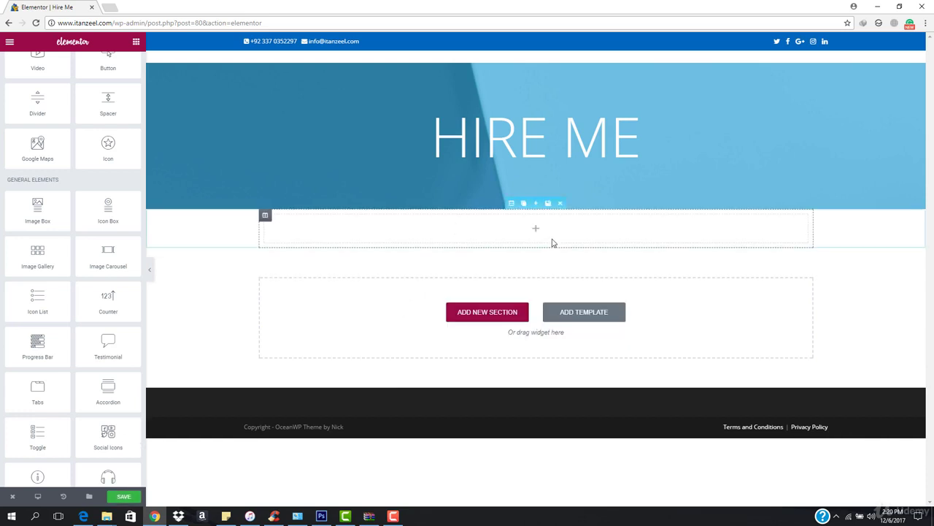
- Open itanzeel.com in a new browser tab and go to its WordPress dashboard
{"action": "left_click", "coordinate": [111, 8]}
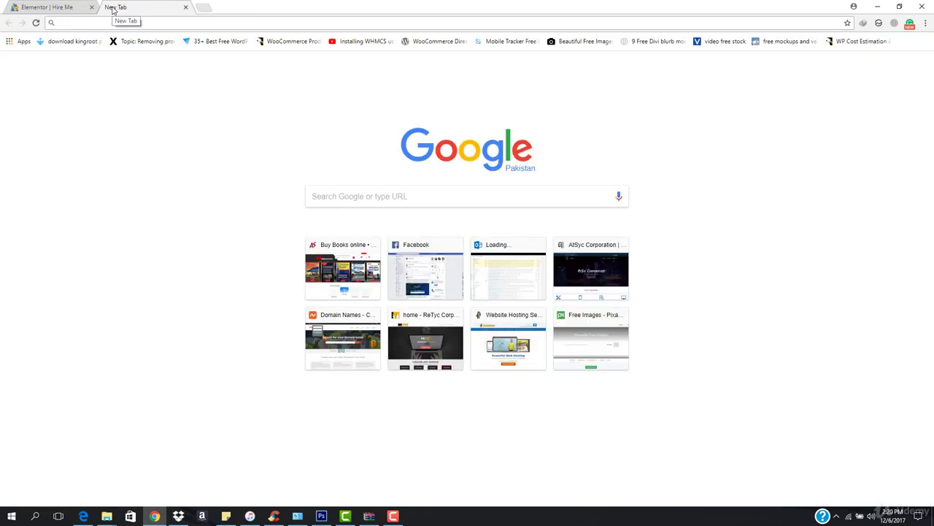
{"action": "type", "text": "itanzeel.com"}
{"action": "key", "text": "Return"}
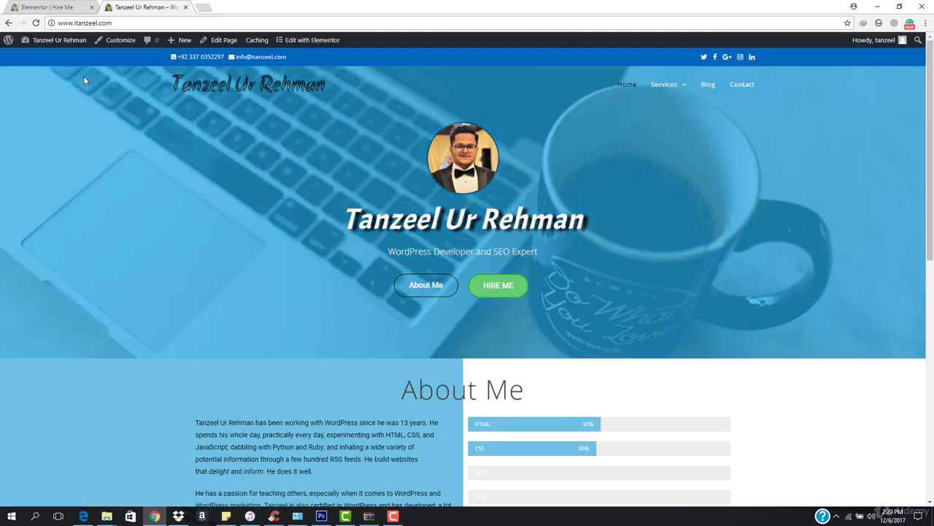
{"action": "mouse_move", "coordinate": [73, 40]}
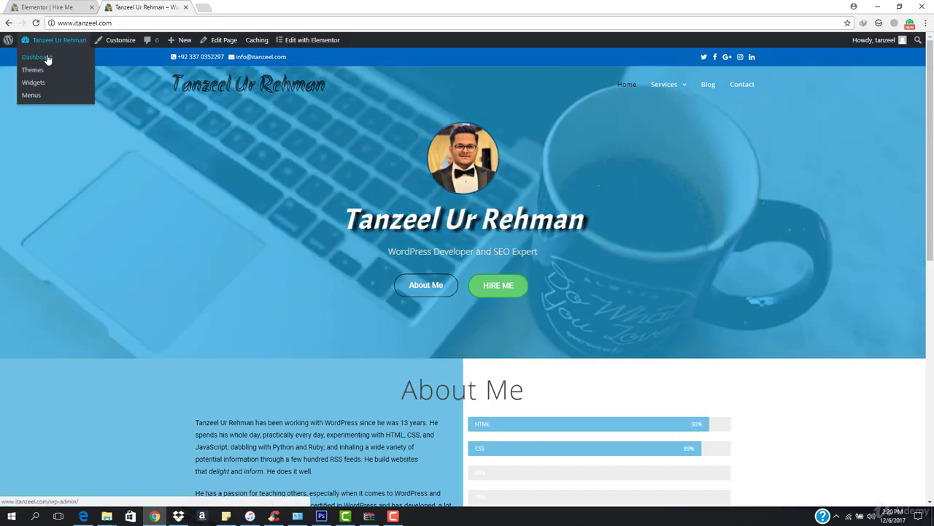
{"action": "left_click", "coordinate": [47, 57]}
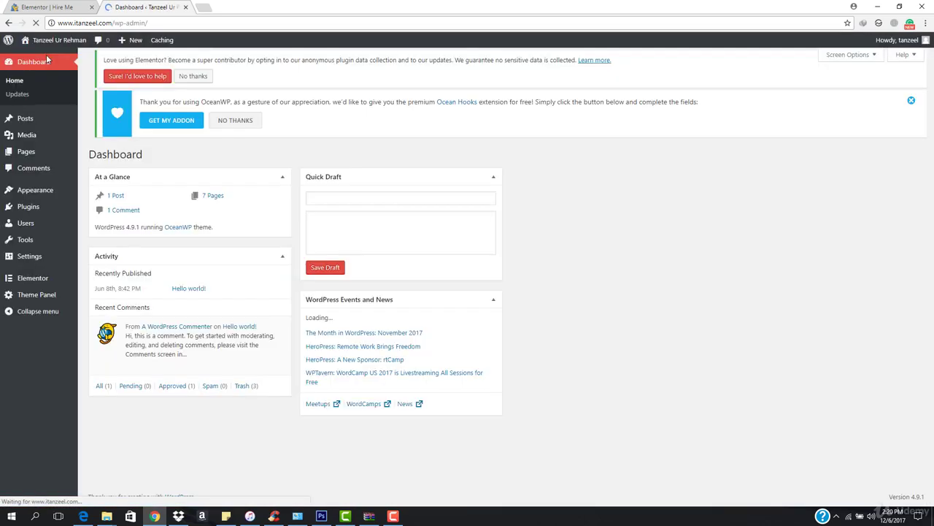
- Go to the page for adding new plugins and search for "contact form"
{"action": "mouse_move", "coordinate": [40, 208]}
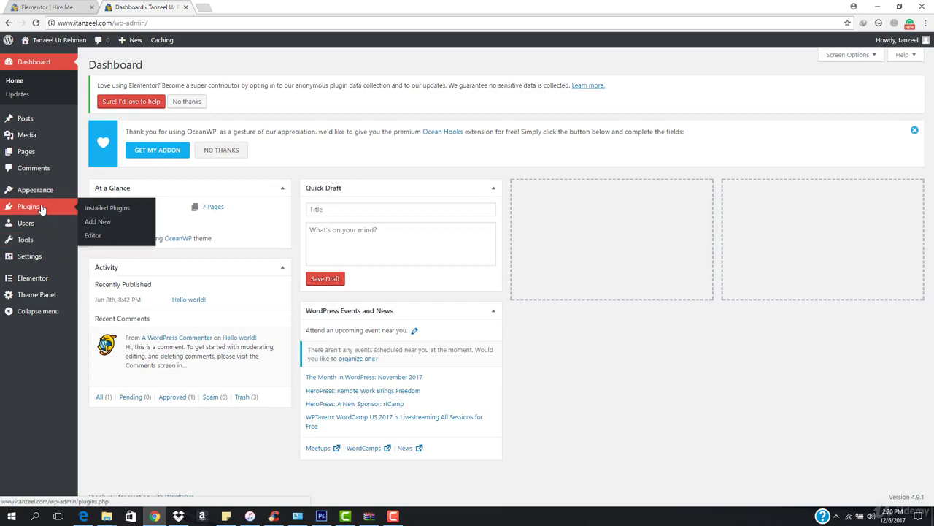
{"action": "left_click", "coordinate": [96, 223]}
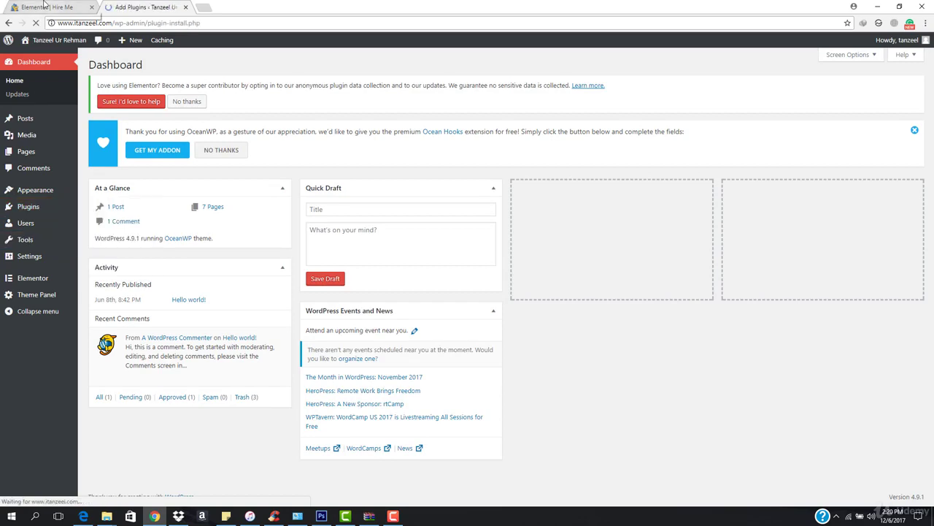
{"action": "scroll", "coordinate": [399, 188], "scroll_direction": "down", "scroll_amount": 2}
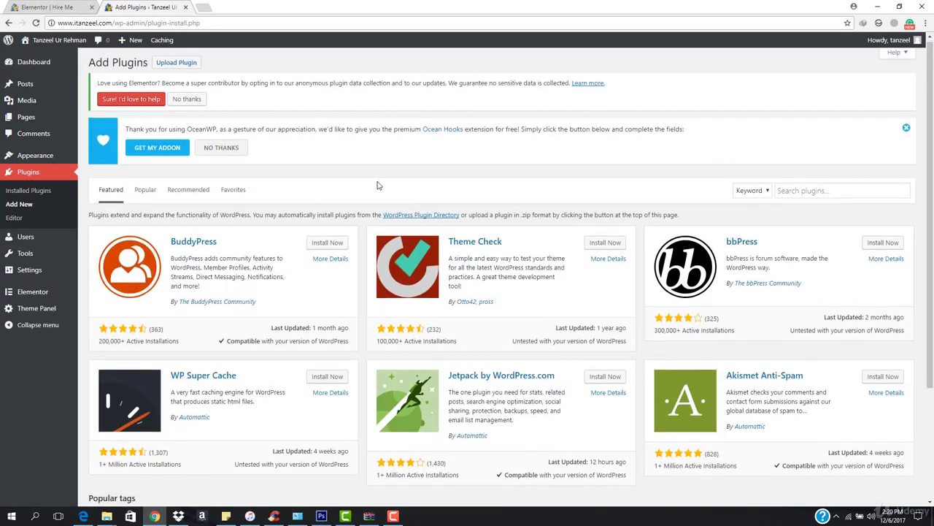
{"action": "scroll", "coordinate": [401, 250], "scroll_direction": "up", "scroll_amount": 3}
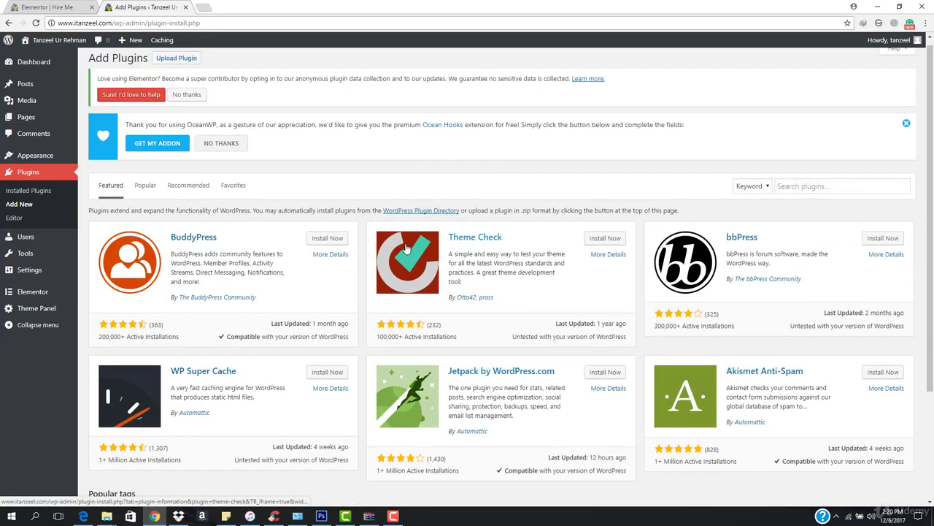
{"action": "key", "text": "ctrl+shift+Tab"}
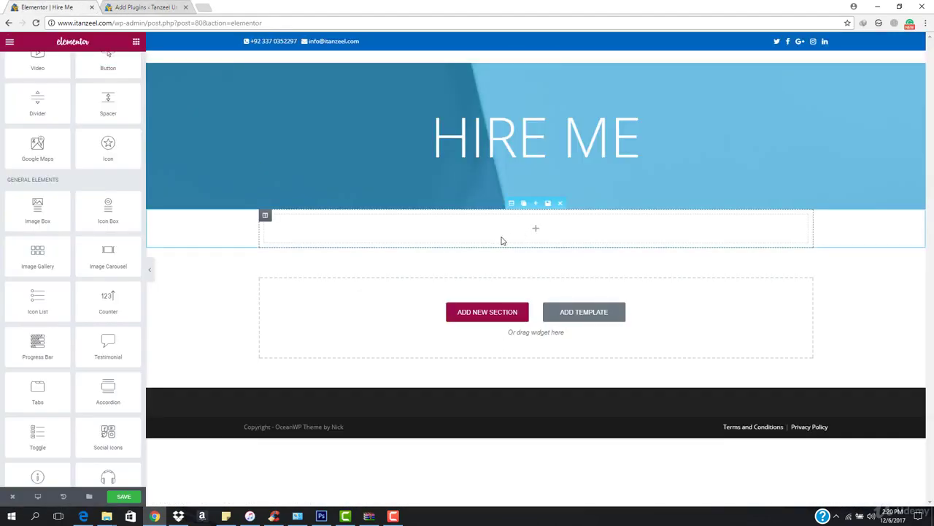
{"action": "left_click", "coordinate": [132, 6]}
{"action": "left_click", "coordinate": [856, 181]}
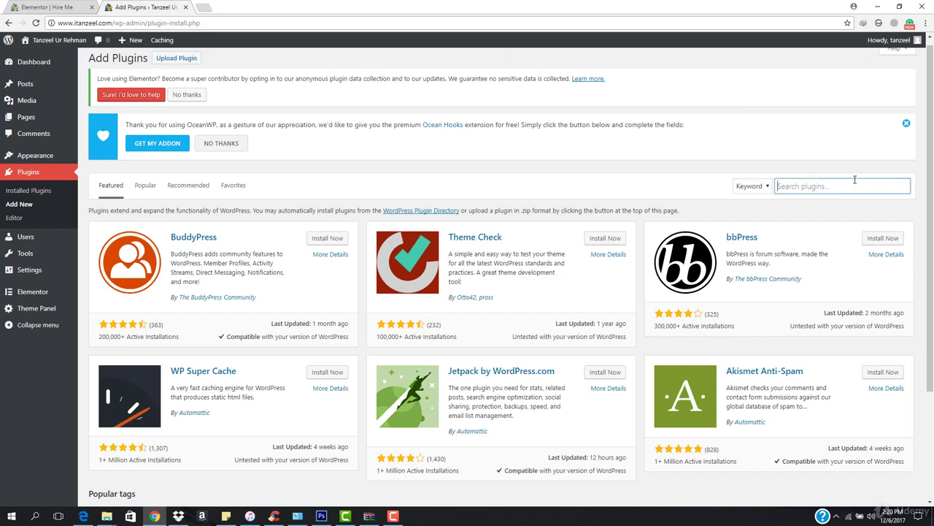
{"action": "type", "text": "cont"}
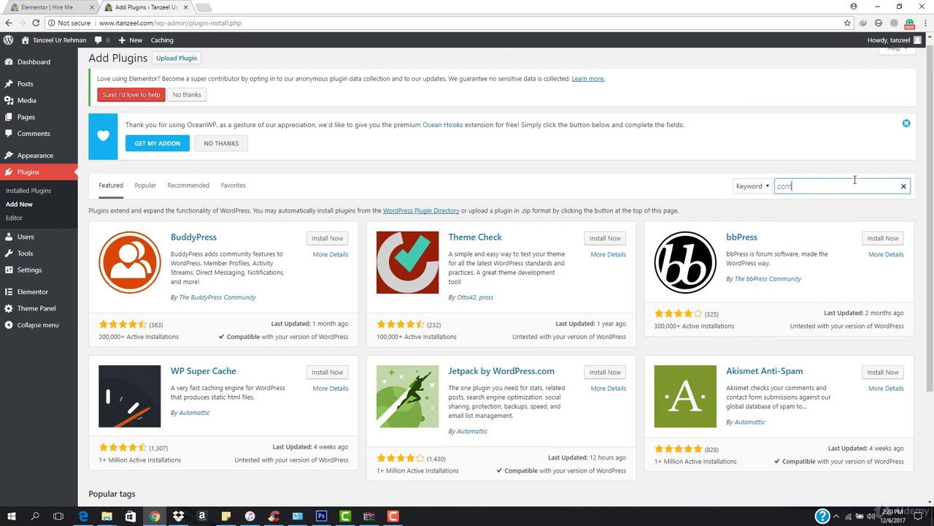
{"action": "type", "text": "act form"}
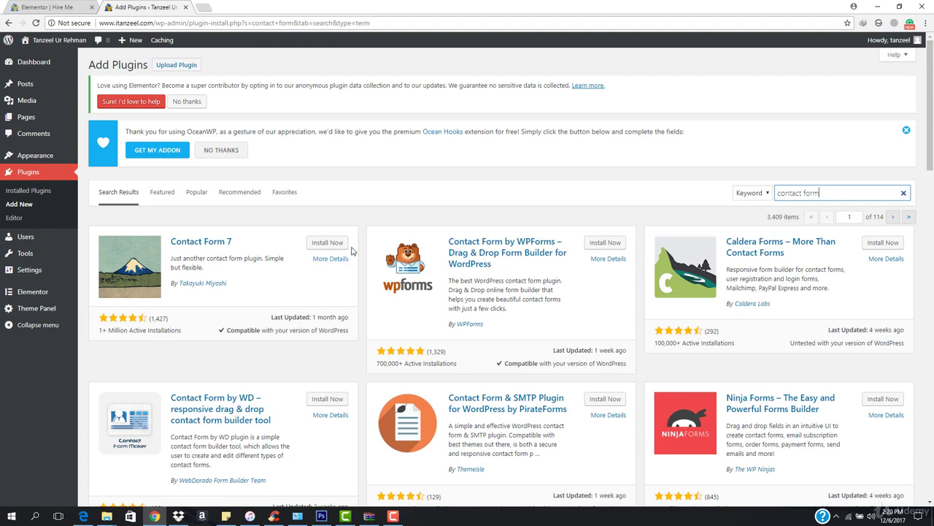
- Install and activate the Contact Form 7 plugin
{"action": "left_click", "coordinate": [326, 245]}
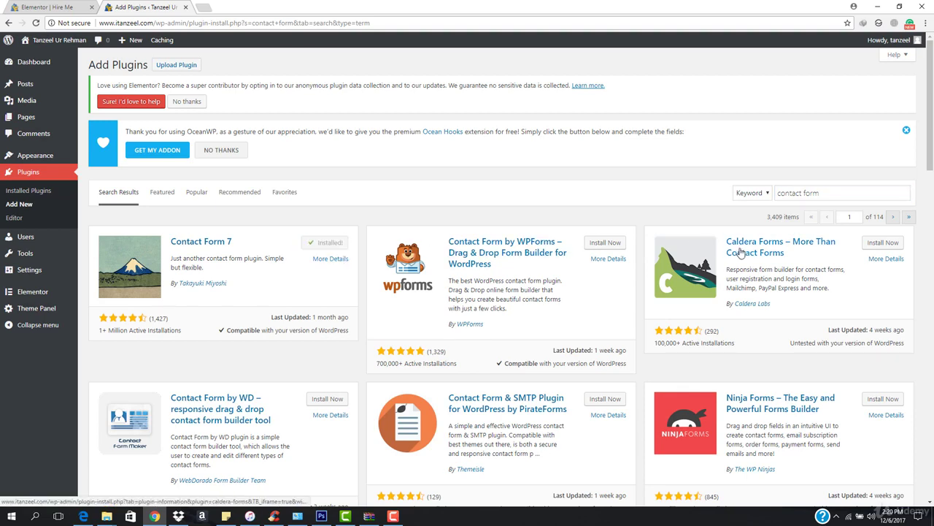
{"action": "scroll", "coordinate": [738, 256], "scroll_direction": "down", "scroll_amount": 2}
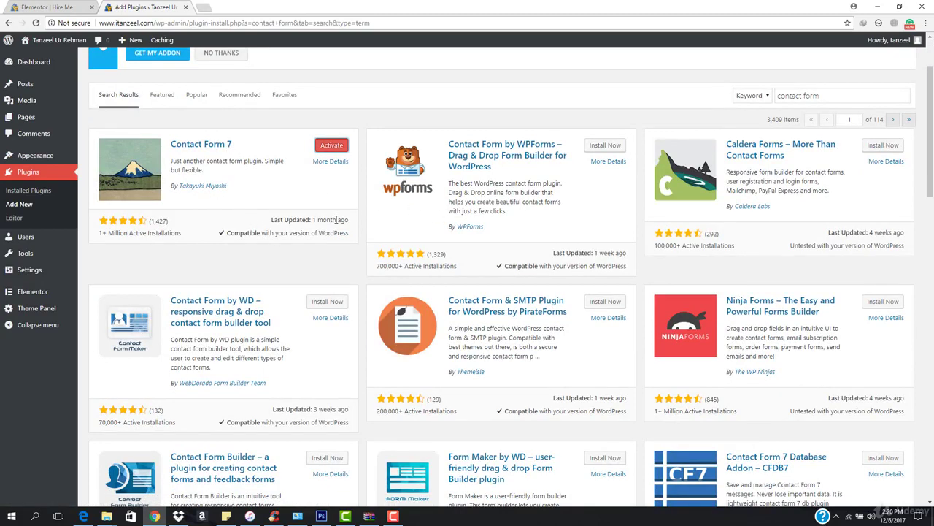
{"action": "left_click", "coordinate": [328, 149]}
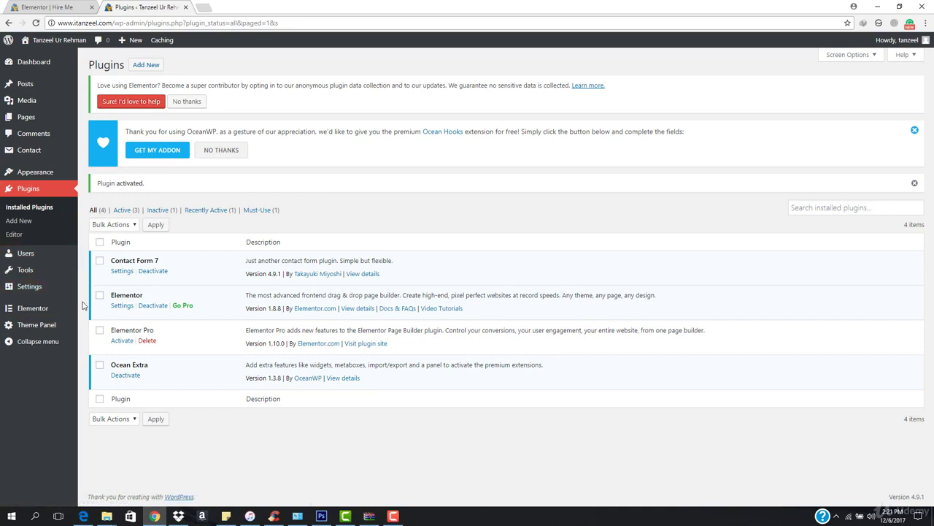
- Delete the Elementor Pro plugin and its data, and reload the installed plugins list
{"action": "left_click", "coordinate": [146, 340]}
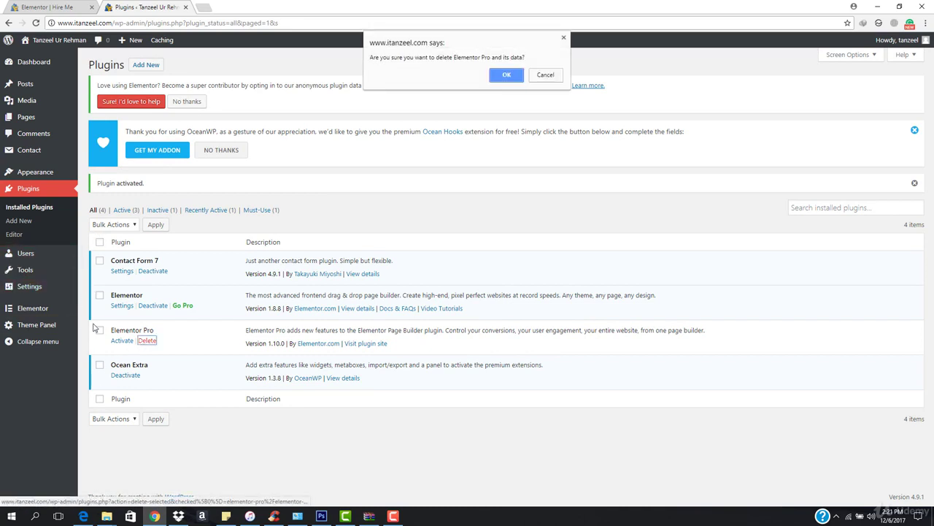
{"action": "left_click", "coordinate": [503, 77]}
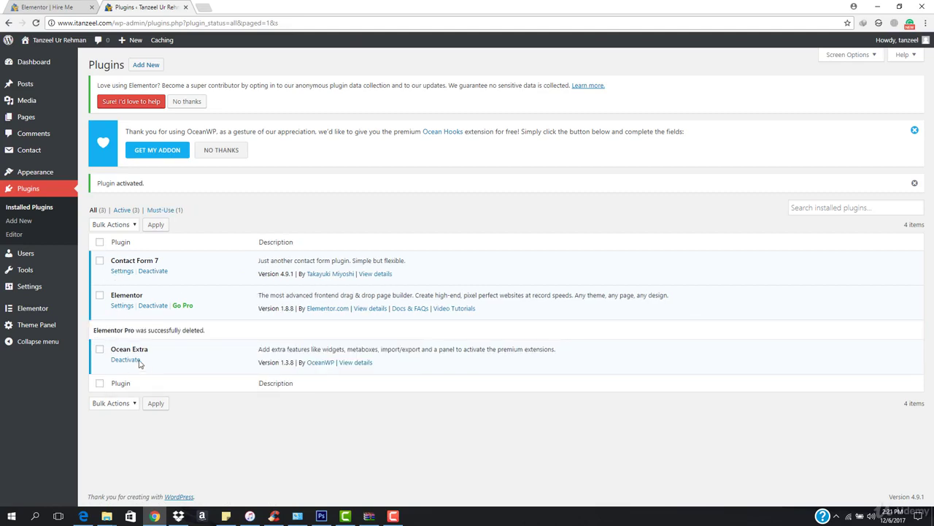
{"action": "left_click", "coordinate": [243, 23]}
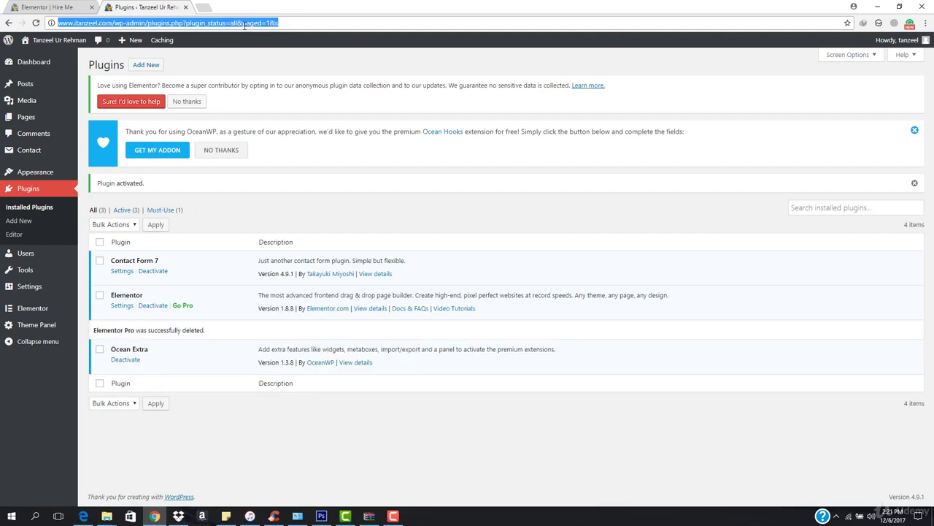
{"action": "key", "text": "Return"}
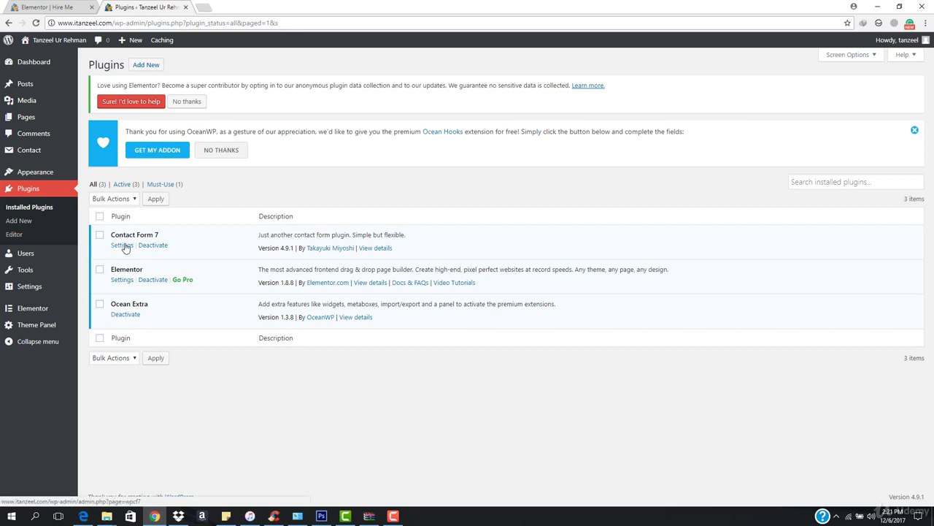
- Start a new contact form in Contact Form 7 and title it "hire me form"
{"action": "mouse_move", "coordinate": [18, 155]}
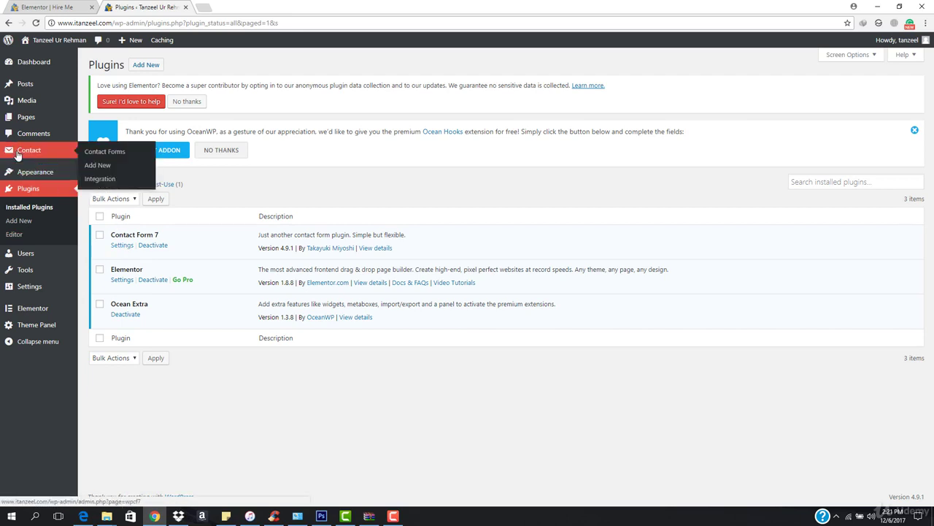
{"action": "left_click", "coordinate": [108, 150]}
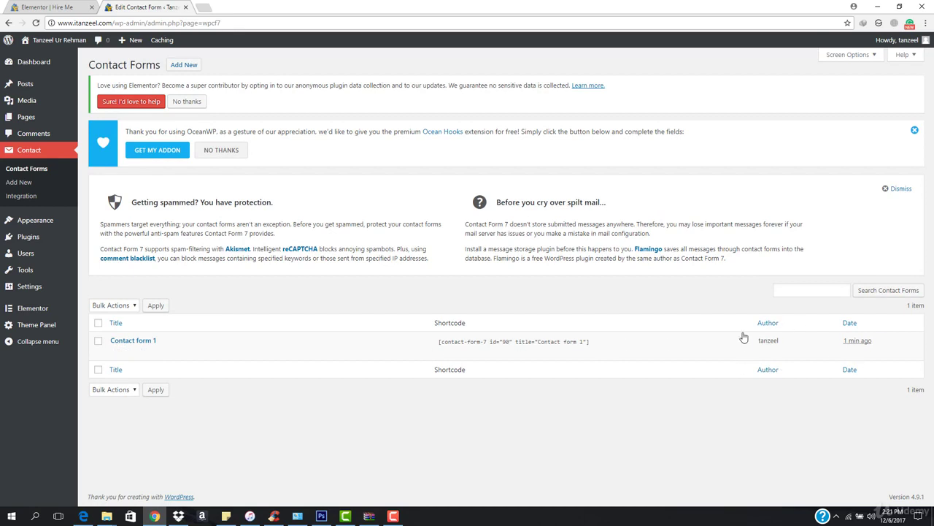
{"action": "left_click", "coordinate": [184, 64]}
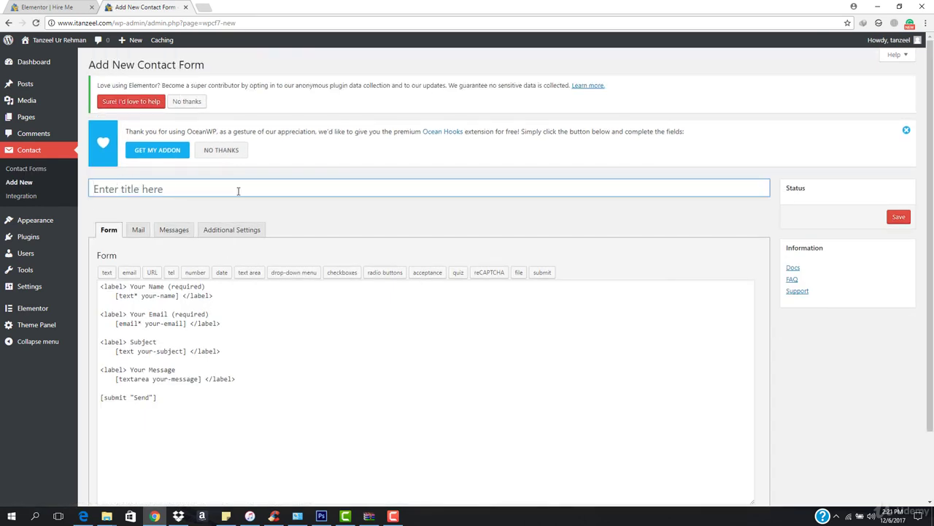
{"action": "scroll", "coordinate": [238, 191], "scroll_direction": "down", "scroll_amount": 1}
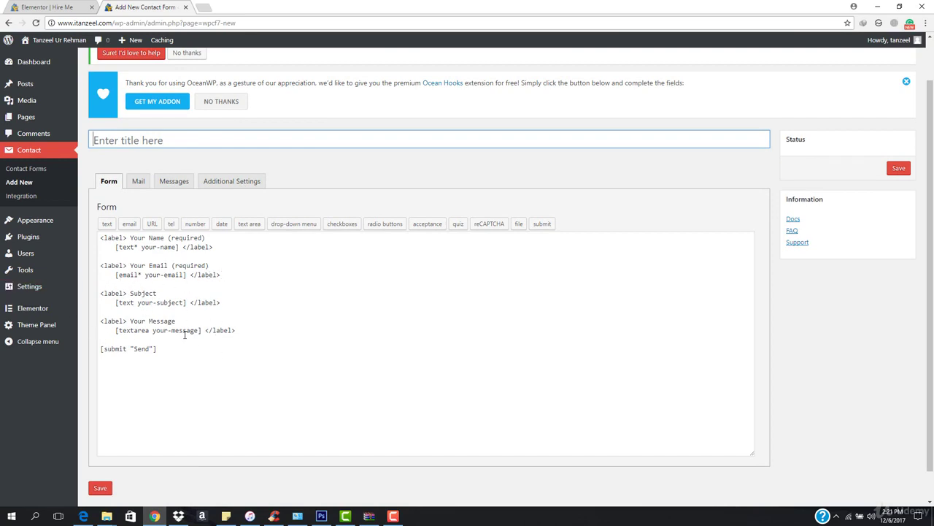
{"action": "scroll", "coordinate": [194, 339], "scroll_direction": "down", "scroll_amount": 1}
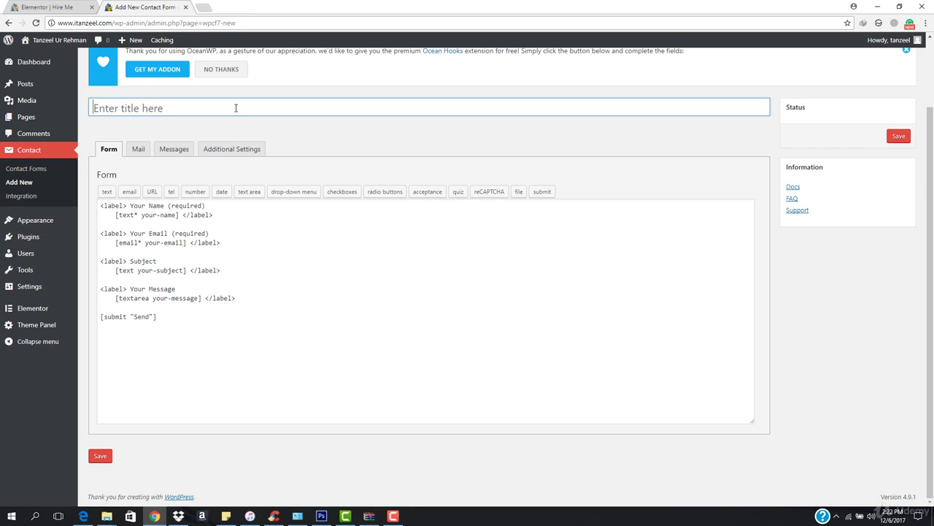
{"action": "type", "text": "hire me "}
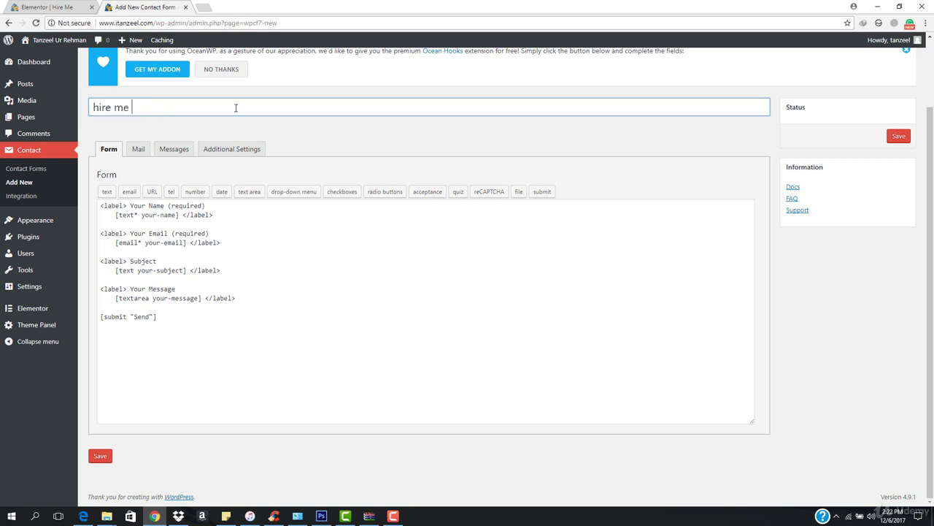
{"action": "type", "text": "form"}
- Generate a text form-tag for the subject field and name it "businessname"
{"action": "left_click", "coordinate": [153, 205]}
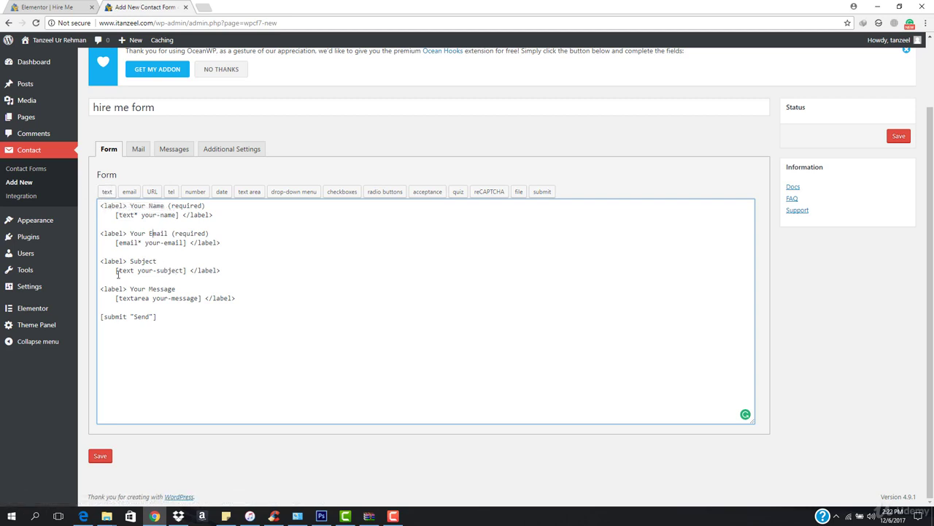
{"action": "left_click_drag", "start_coordinate": [139, 271], "coordinate": [189, 272]}
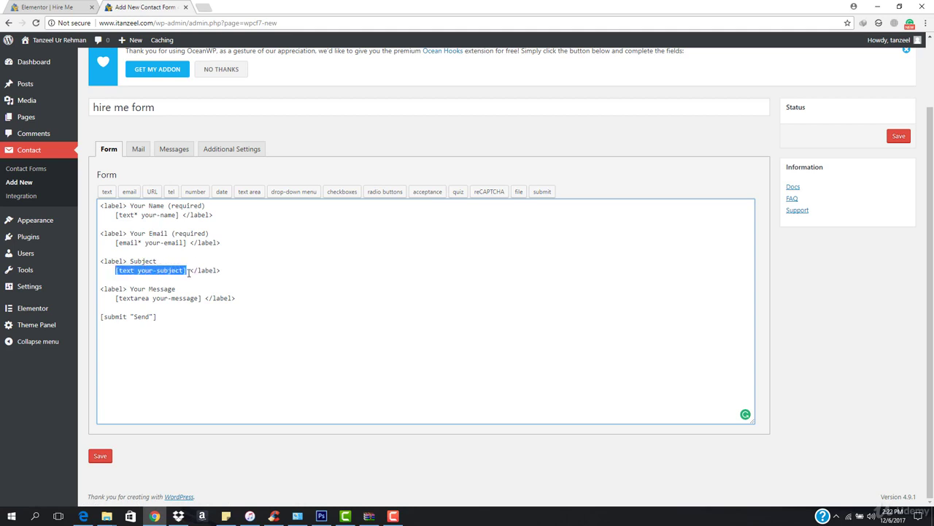
{"action": "left_click", "coordinate": [108, 192]}
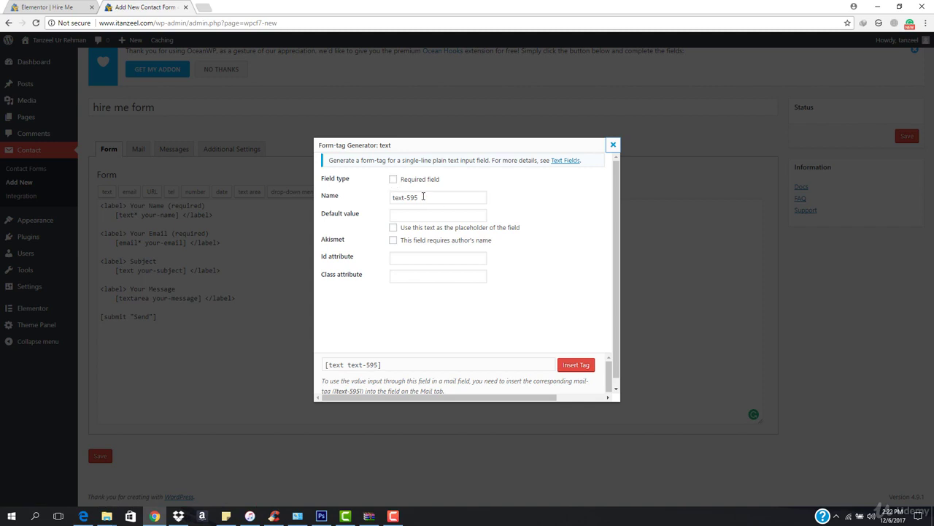
{"action": "triple_click", "coordinate": [452, 198]}
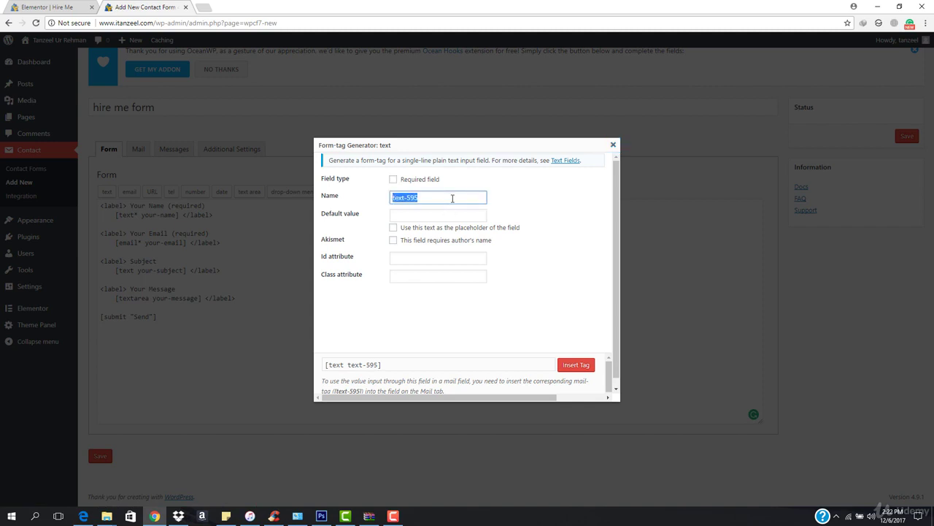
{"action": "type", "text": "businessname"}
{"action": "left_click", "coordinate": [438, 217]}
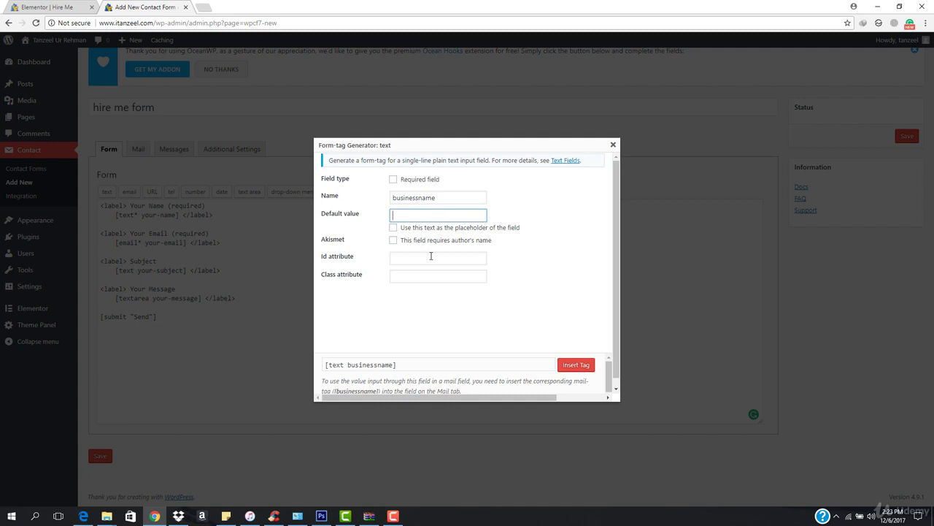
{"action": "left_click", "coordinate": [394, 228]}
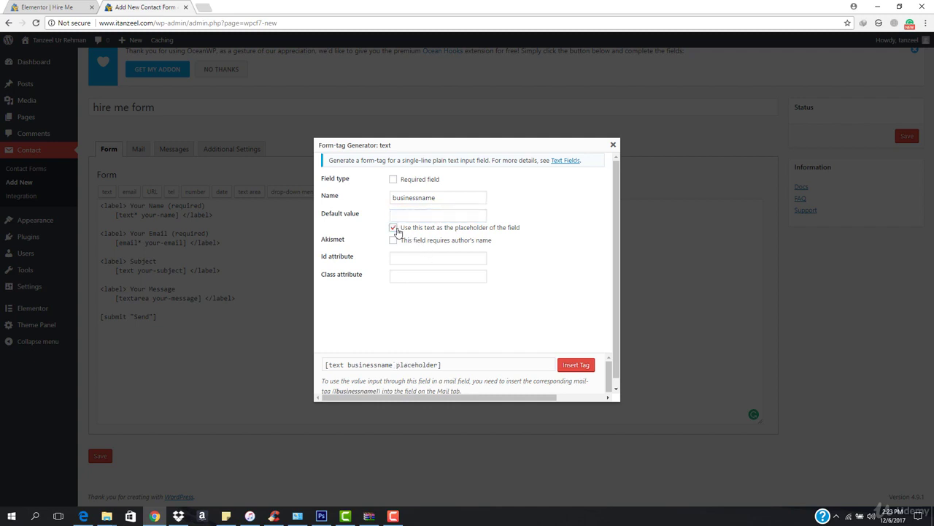
{"action": "left_click", "coordinate": [408, 216]}
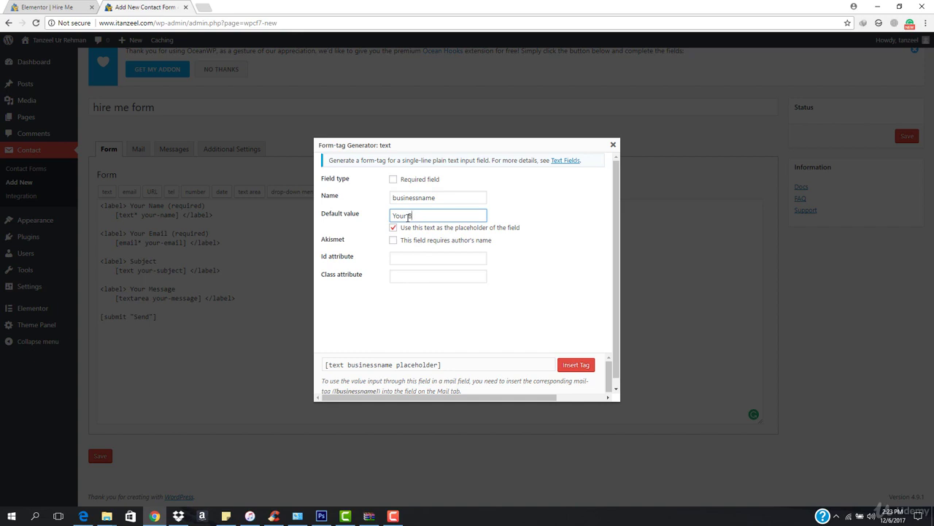
{"action": "type", "text": "Your Business name"}
{"action": "key", "text": "ctrl+a"}
{"action": "key", "text": "BackSpace"}
{"action": "left_click", "coordinate": [393, 227]}
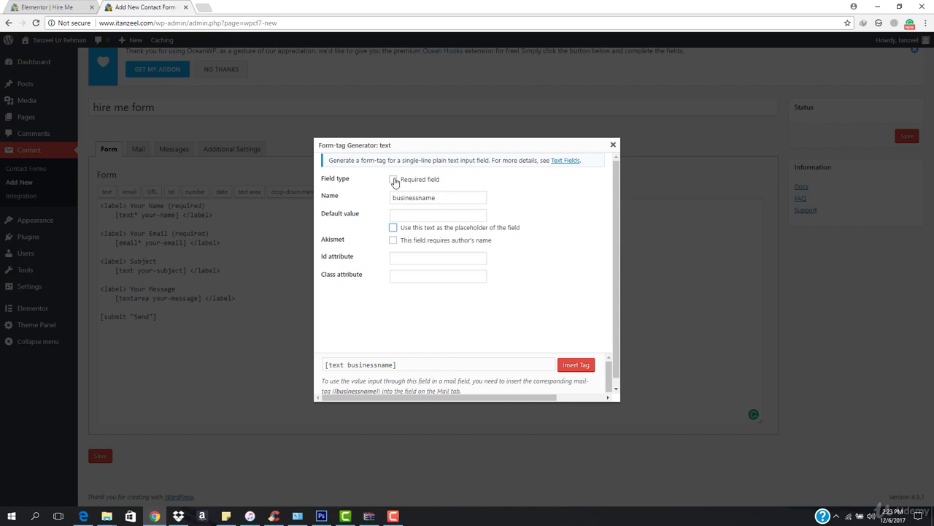
{"action": "left_click", "coordinate": [394, 179]}
{"action": "left_click", "coordinate": [393, 180]}
- Insert the businessname tag into the form and delete the [text your-subject] tag next to it
{"action": "left_click", "coordinate": [577, 364]}
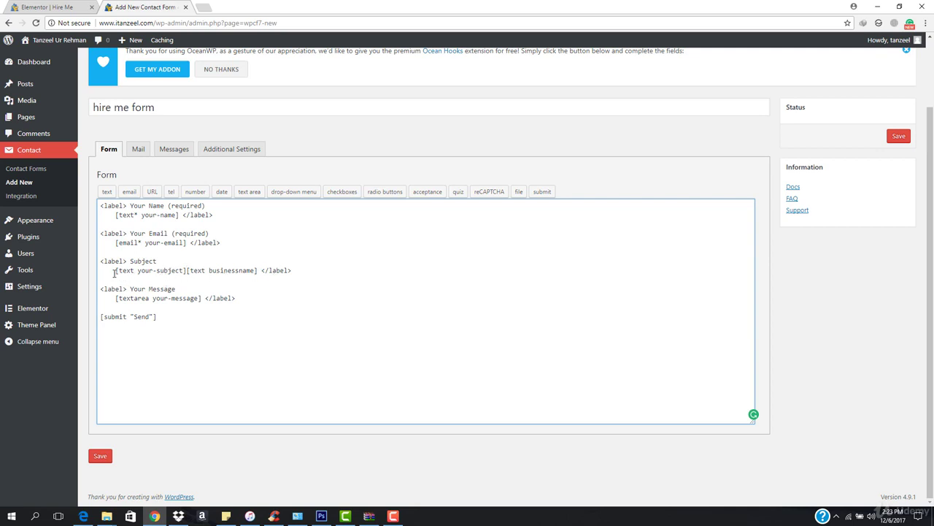
{"action": "left_click_drag", "start_coordinate": [115, 270], "coordinate": [187, 273]}
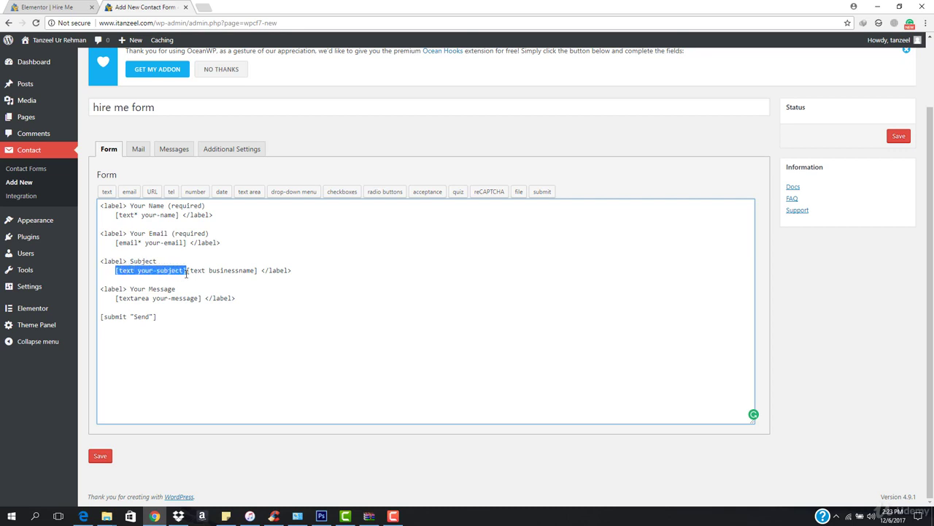
{"action": "key", "text": "BackSpace"}
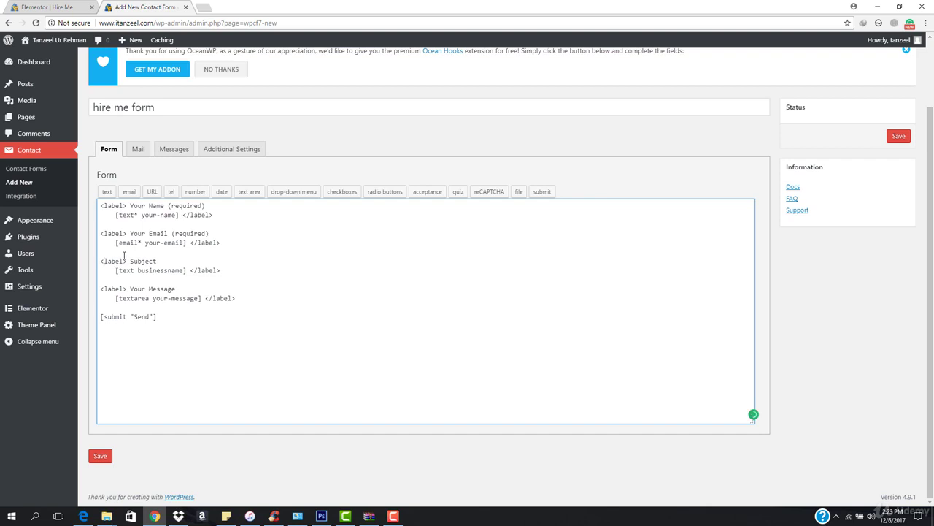
- Change the "Subject" label above the businessname tag to "Your Business Name"
{"action": "left_click_drag", "start_coordinate": [131, 260], "coordinate": [157, 261]}
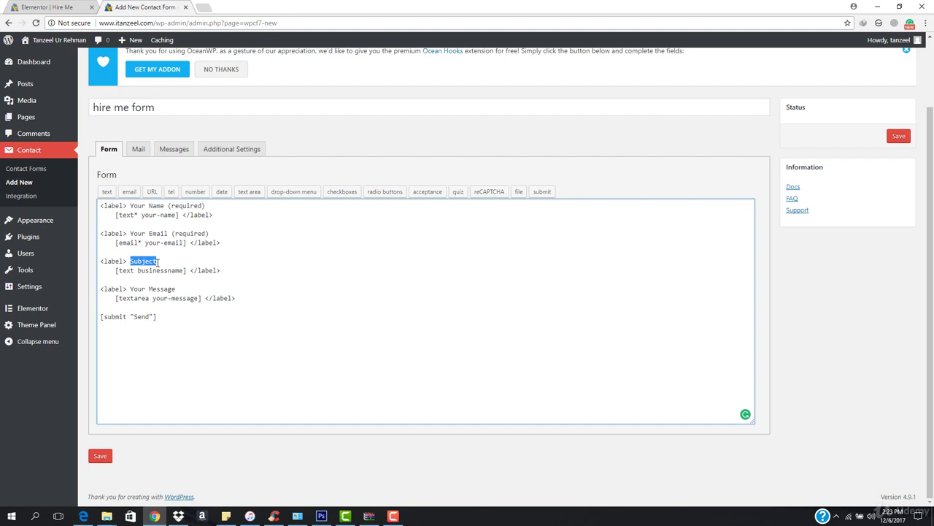
{"action": "type", "text": "Bu"}
{"action": "type", "text": "siness Name"}
{"action": "type", "text": "Y"}
{"action": "type", "text": "our"}
{"action": "scroll", "coordinate": [243, 267], "scroll_direction": "up", "scroll_amount": 2}
{"action": "scroll", "coordinate": [241, 270], "scroll_direction": "down", "scroll_amount": 2}
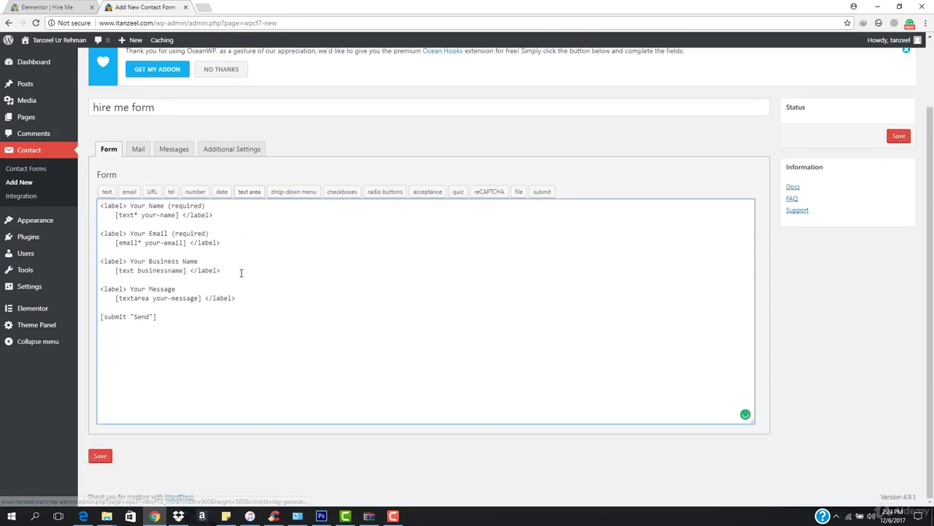
- Save the hire me form and copy its shortcode
{"action": "left_click", "coordinate": [101, 457]}
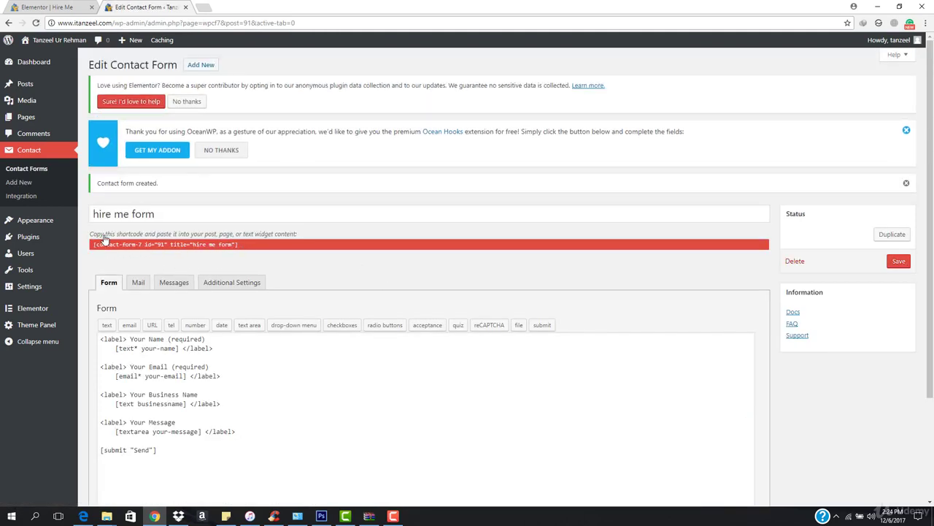
{"action": "left_click", "coordinate": [216, 248]}
{"action": "key", "text": "ctrl+c"}
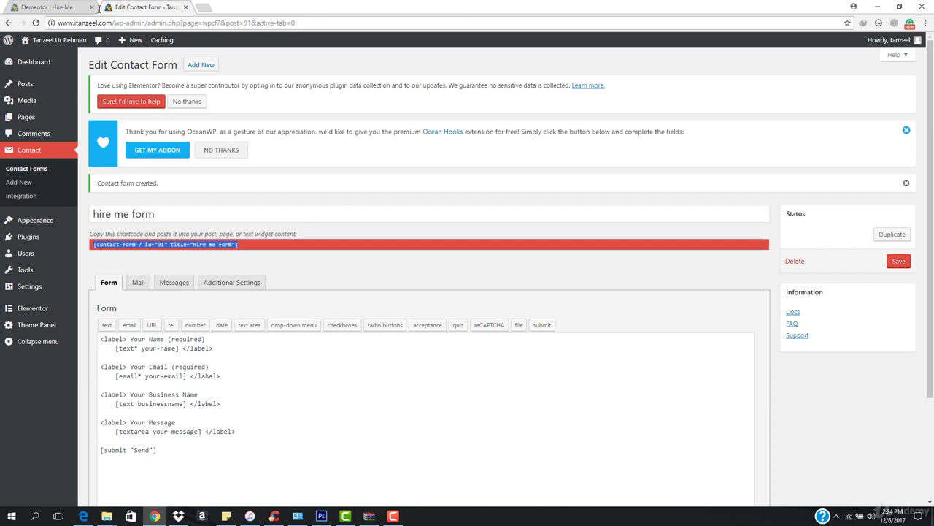
- Add a Shortcode widget to the empty section of the Hire Me page, paste in the hire me form's shortcode, and apply and save it
{"action": "left_click", "coordinate": [44, 7]}
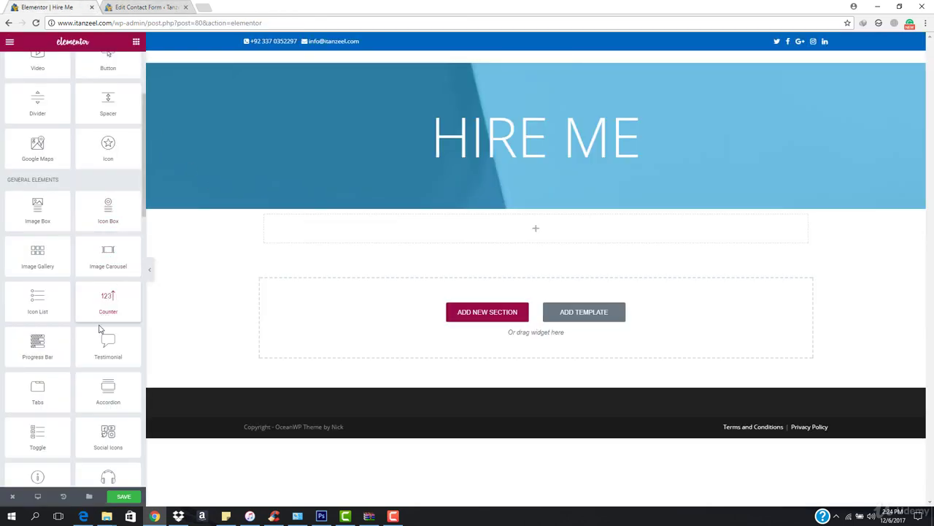
{"action": "scroll", "coordinate": [93, 338], "scroll_direction": "down", "scroll_amount": 2}
{"action": "scroll", "coordinate": [73, 350], "scroll_direction": "down", "scroll_amount": 1}
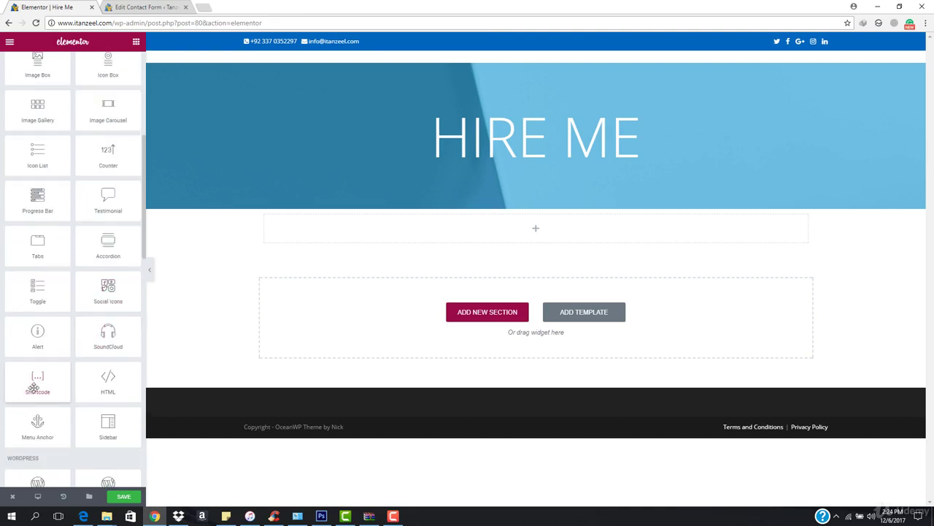
{"action": "left_click_drag", "start_coordinate": [34, 387], "coordinate": [615, 236]}
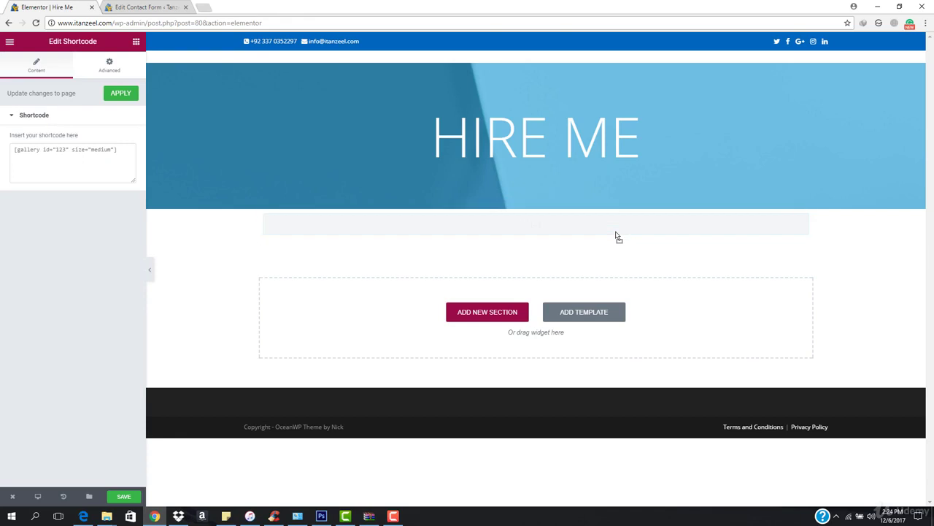
{"action": "left_click", "coordinate": [48, 154]}
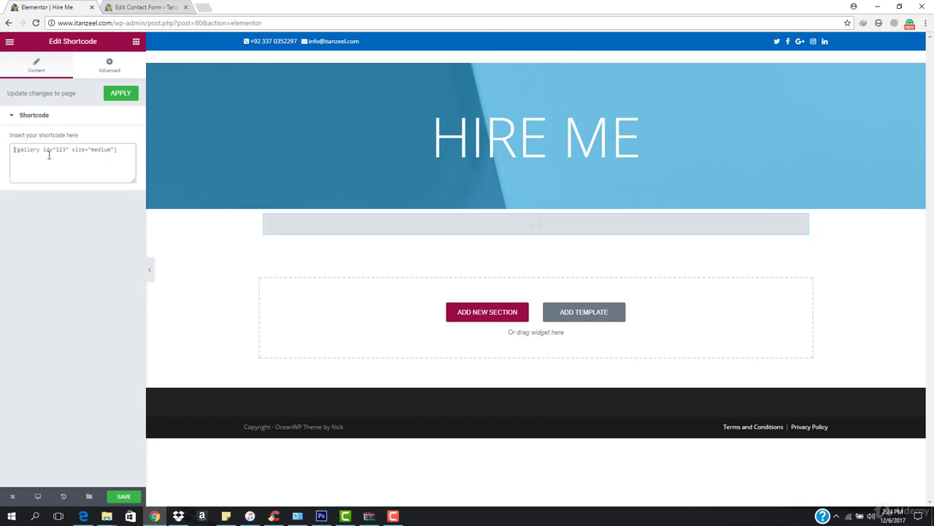
{"action": "key", "text": "ctrl+v"}
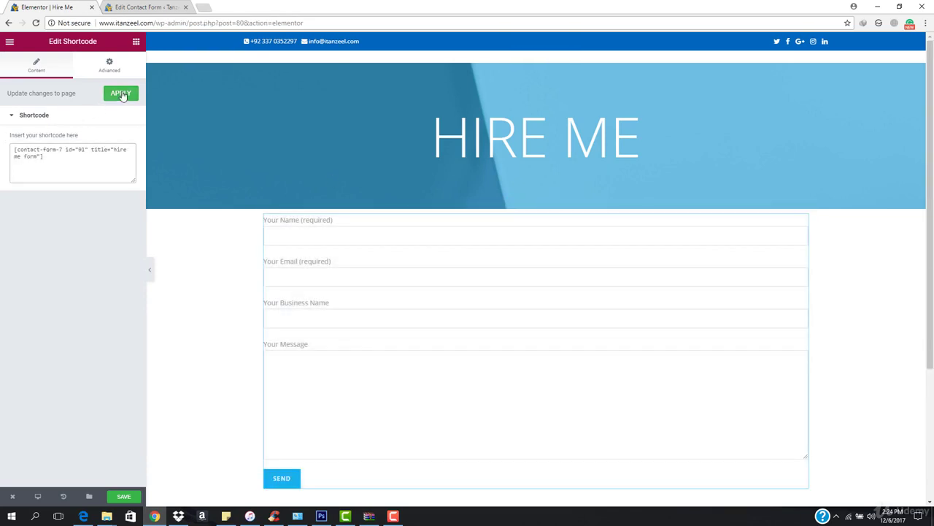
{"action": "left_click", "coordinate": [121, 95]}
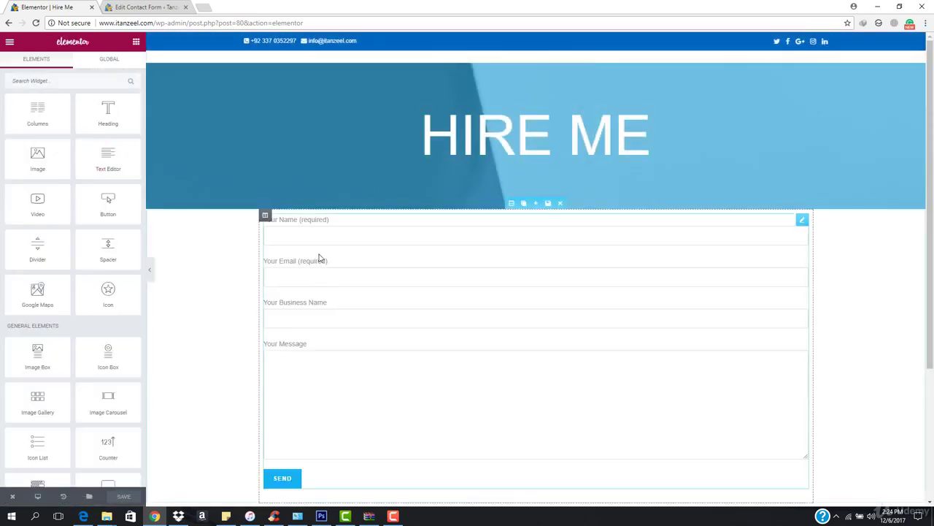
- Review the embedded form on the Hire Me page, its shortcode in the form editor and the Shortcode widget
{"action": "scroll", "coordinate": [319, 256], "scroll_direction": "down", "scroll_amount": 1}
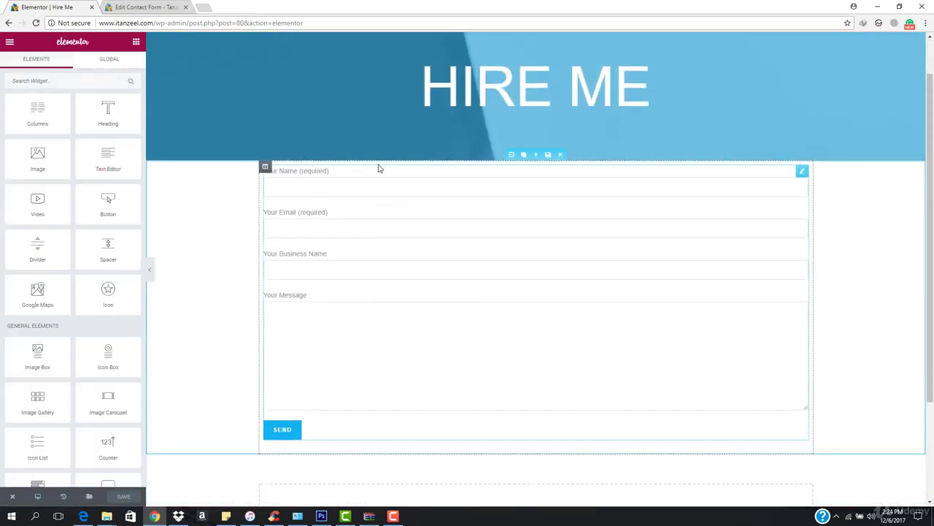
{"action": "scroll", "coordinate": [104, 299], "scroll_direction": "down", "scroll_amount": 2}
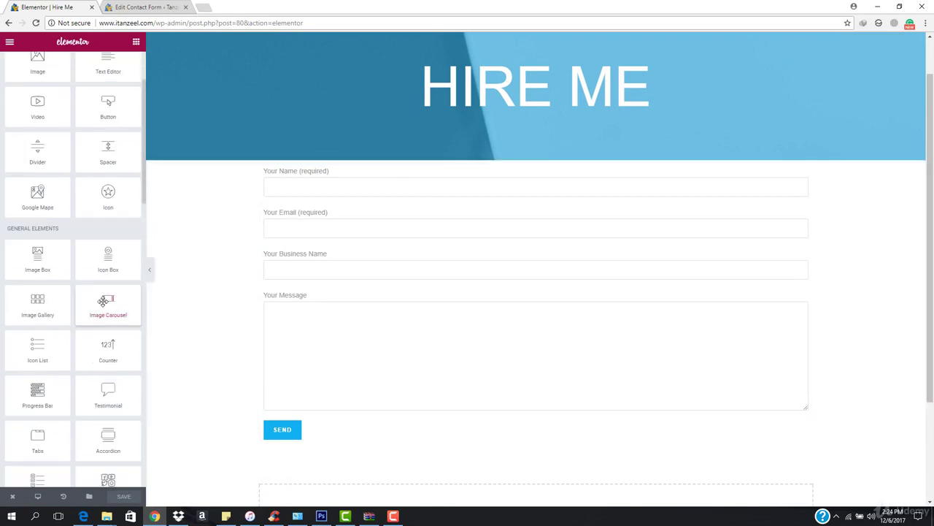
{"action": "scroll", "coordinate": [105, 300], "scroll_direction": "down", "scroll_amount": 3}
{"action": "left_click", "coordinate": [146, 7]}
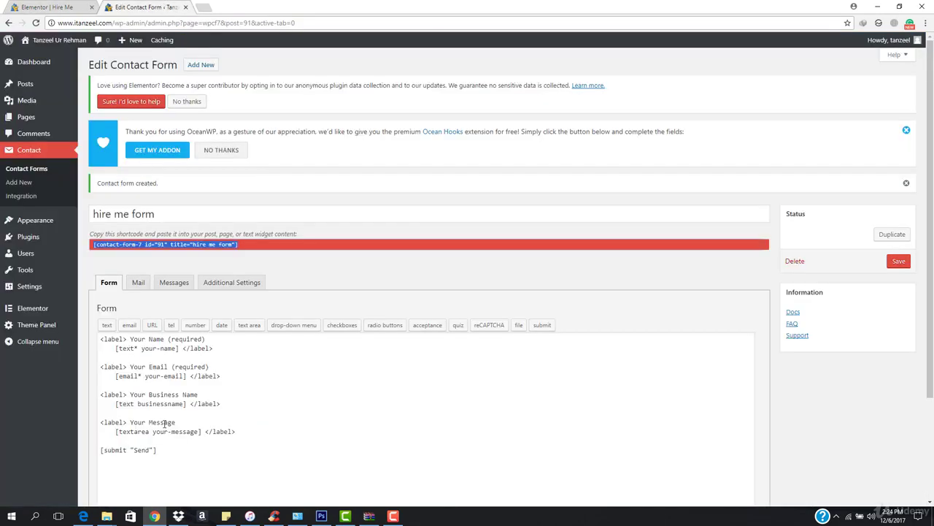
{"action": "scroll", "coordinate": [166, 424], "scroll_direction": "down", "scroll_amount": 2}
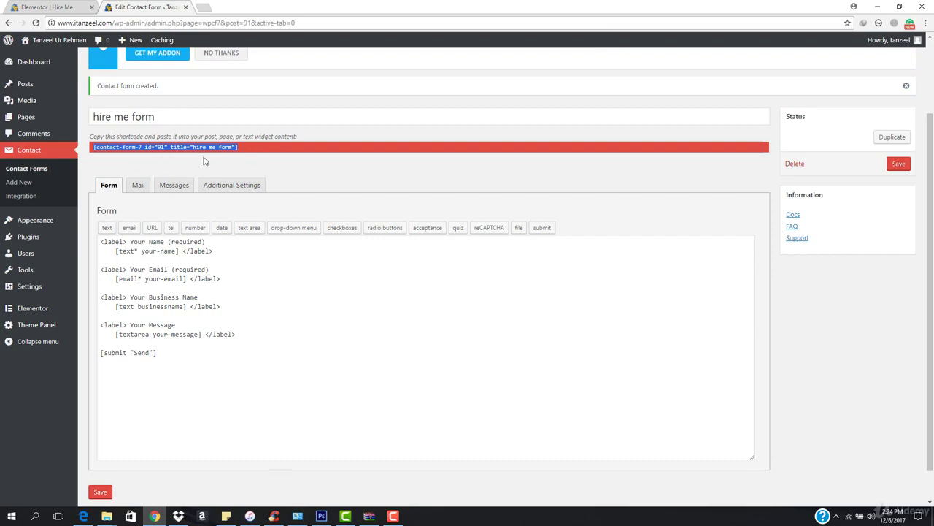
{"action": "left_click", "coordinate": [25, 6]}
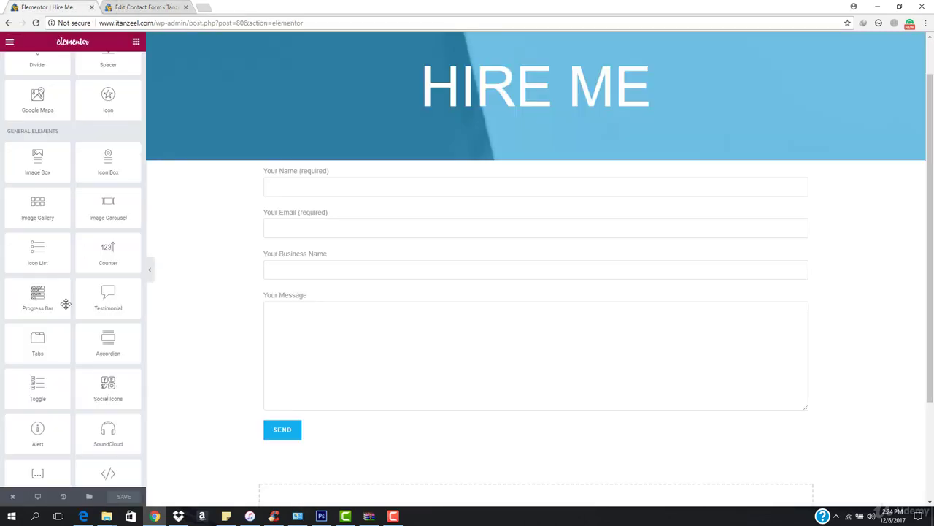
{"action": "scroll", "coordinate": [34, 410], "scroll_direction": "down", "scroll_amount": 2}
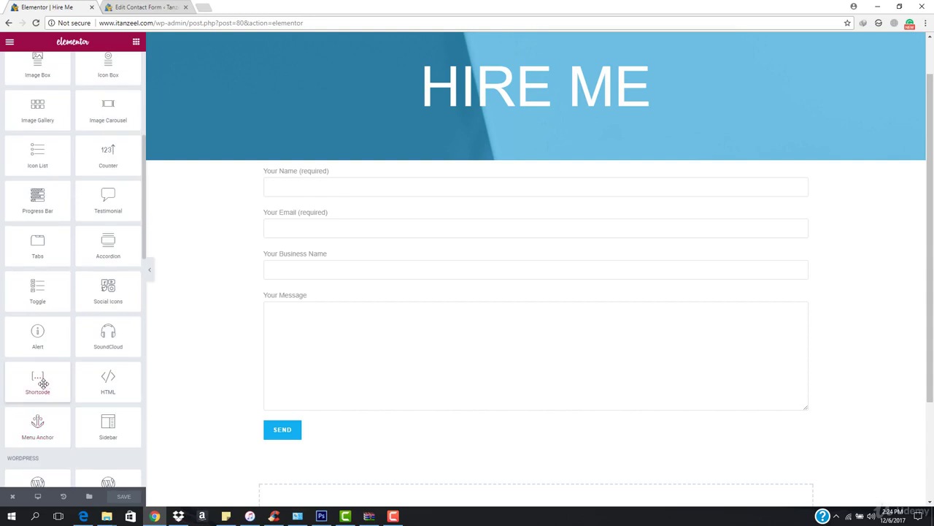
{"action": "left_click_drag", "start_coordinate": [43, 384], "coordinate": [488, 318]}
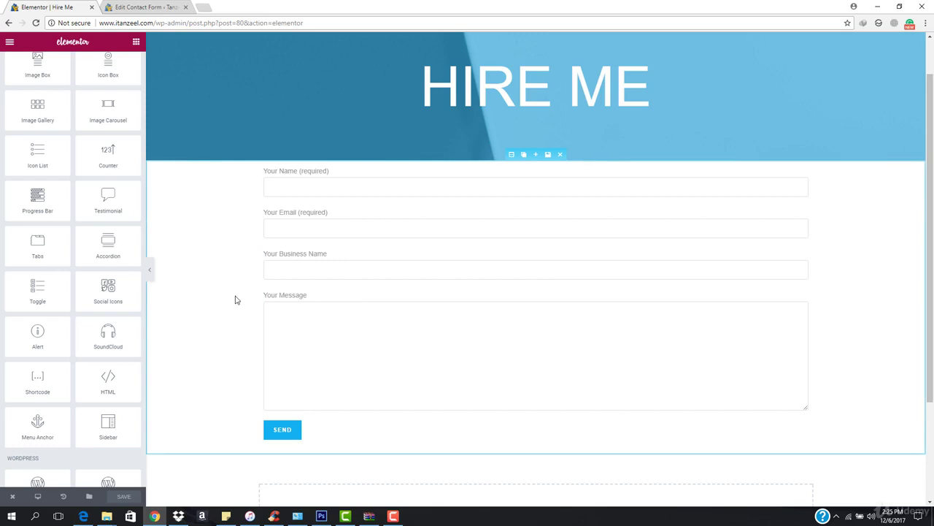
- In the contact form editor, duplicate the "Your Business Name" label with its text tag, placing the copy above "Your Message"
{"action": "key", "text": "ctrl+Tab"}
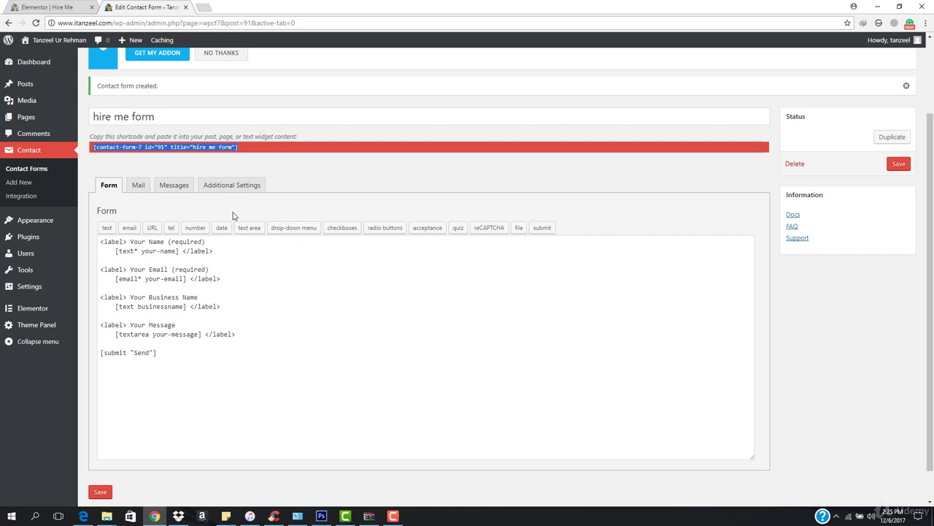
{"action": "left_click", "coordinate": [234, 309]}
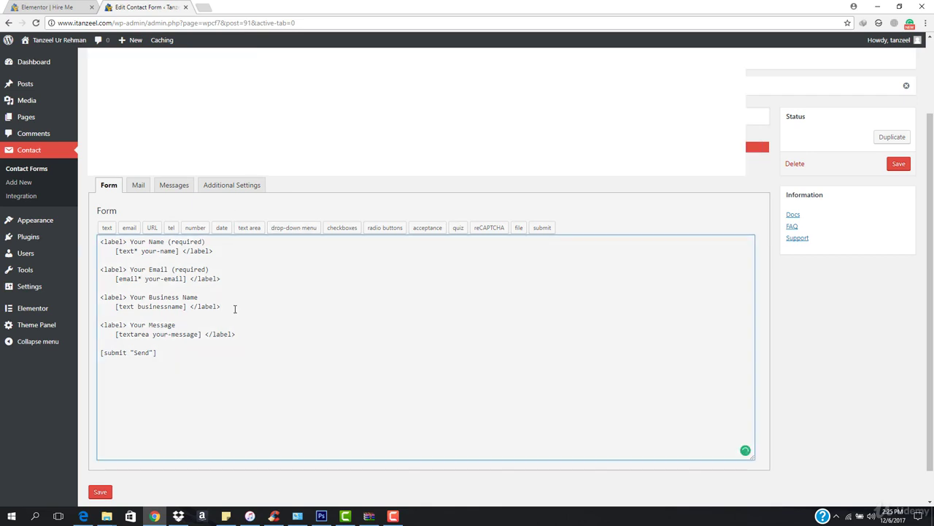
{"action": "key", "text": "Return"}
{"action": "key", "text": "Return"}
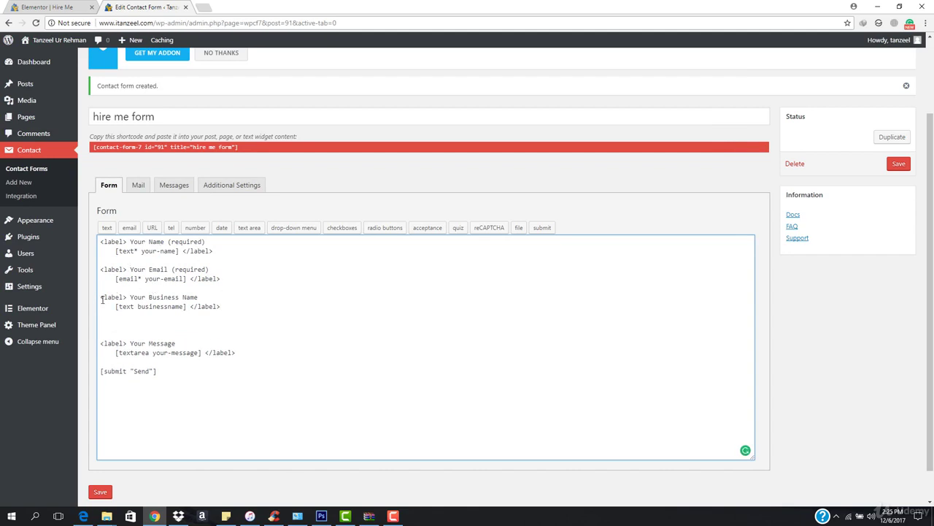
{"action": "left_click_drag", "start_coordinate": [101, 297], "coordinate": [239, 306]}
{"action": "key", "text": "ctrl+c"}
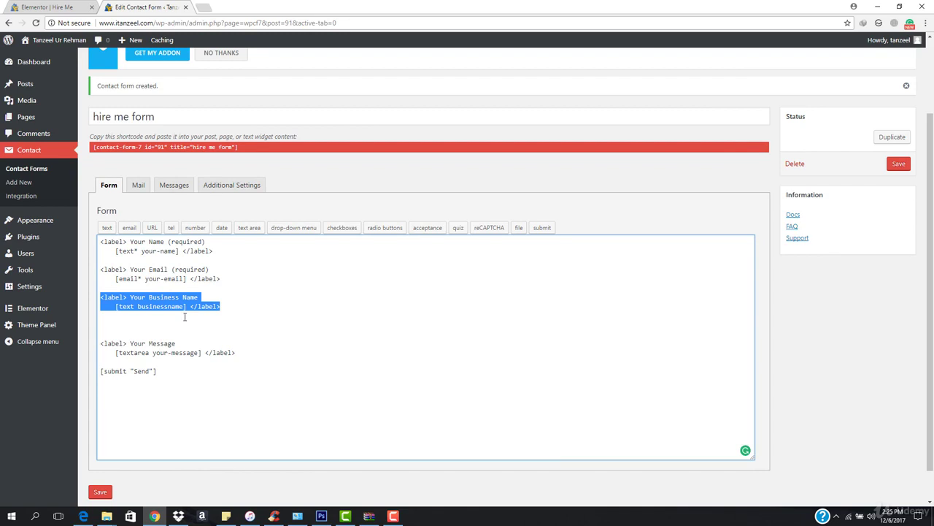
{"action": "left_click", "coordinate": [157, 326]}
{"action": "key", "text": "ctrl+v"}
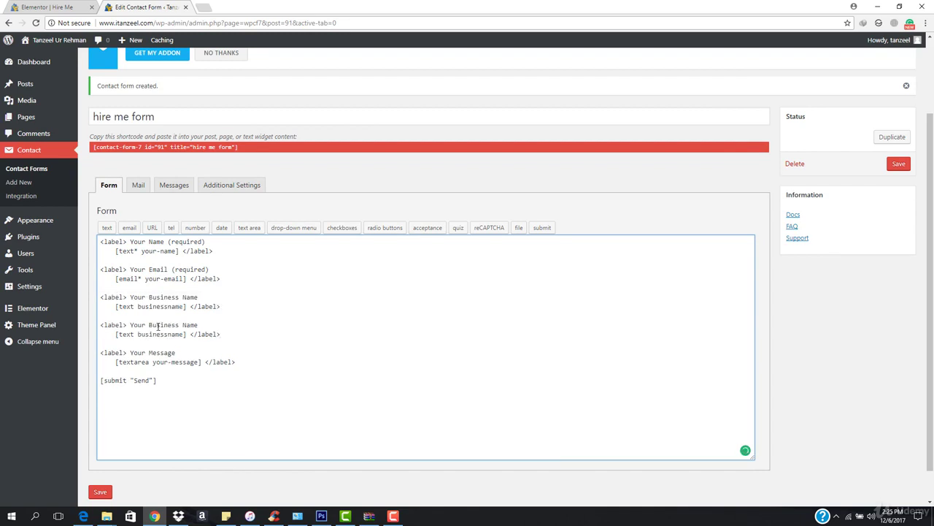
- Relabel the duplicated business name field "Select the service you want" and delete its text tag
{"action": "left_click_drag", "start_coordinate": [130, 324], "coordinate": [199, 327]}
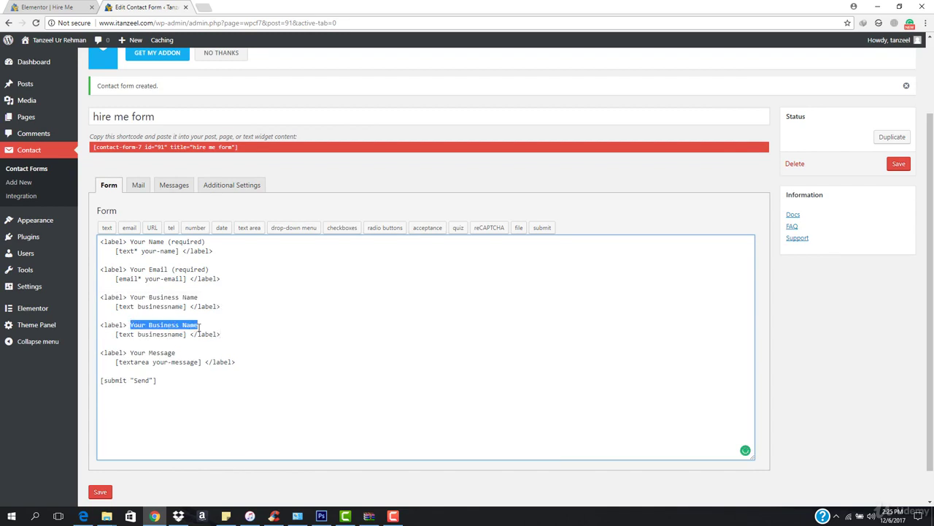
{"action": "type", "text": "Selec"}
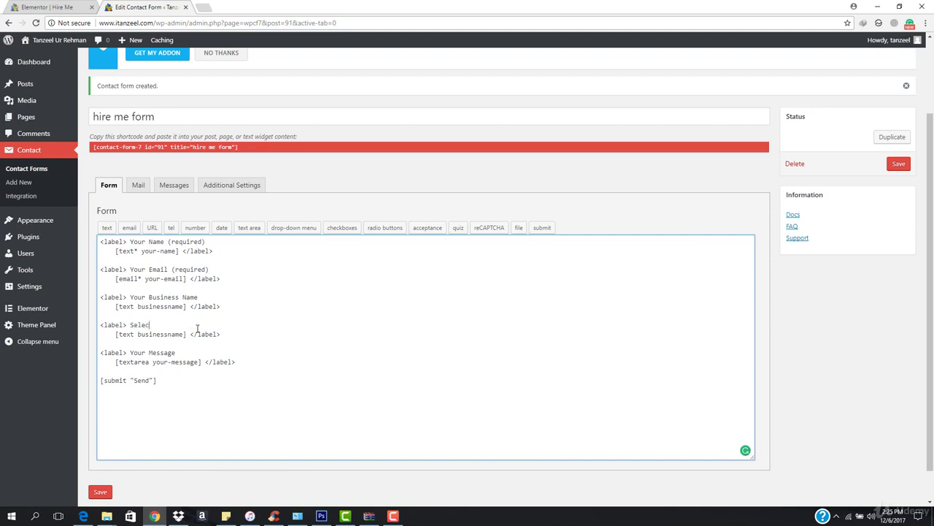
{"action": "type", "text": "t the service you want"}
{"action": "left_click_drag", "start_coordinate": [115, 335], "coordinate": [188, 329]}
{"action": "key", "text": "BackSpace"}
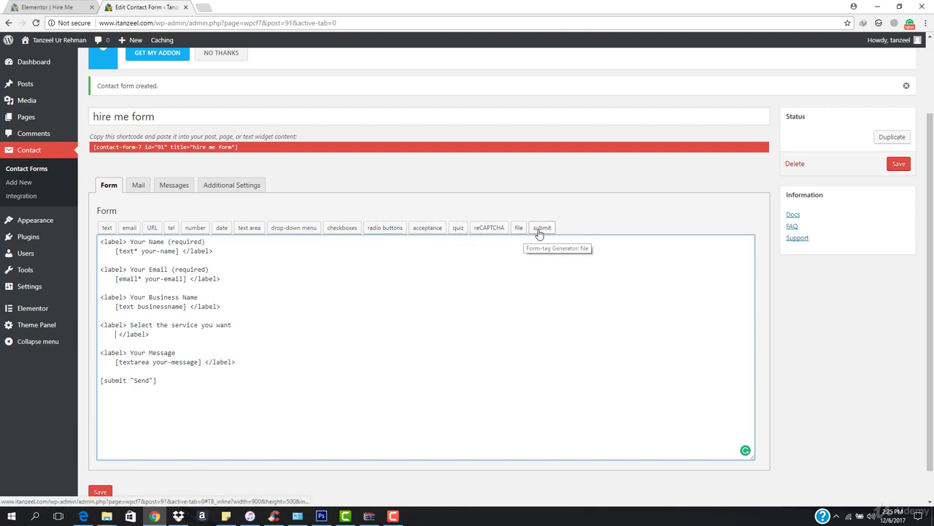
- Start a drop-down menu tag for the service label, name it "service" and make it a required field
{"action": "left_click", "coordinate": [299, 229]}
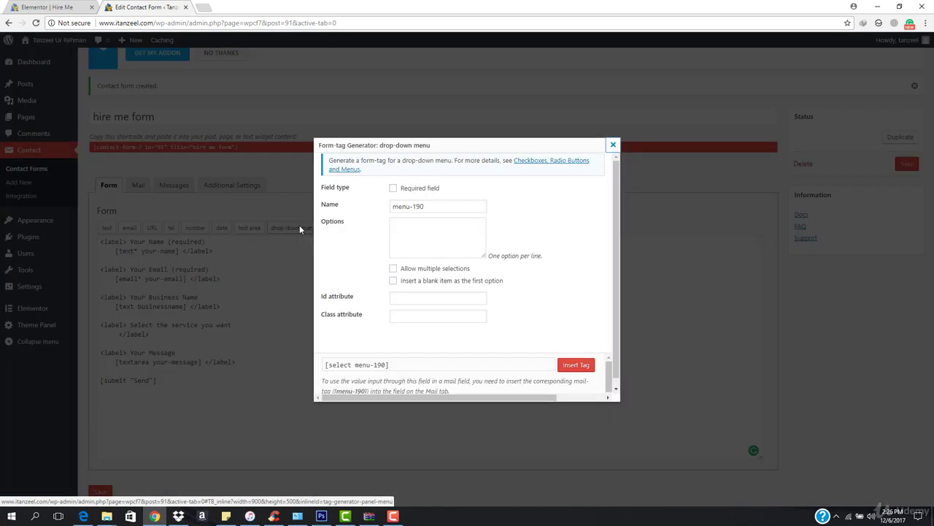
{"action": "double_click", "coordinate": [429, 209]}
{"action": "triple_click", "coordinate": [429, 209]}
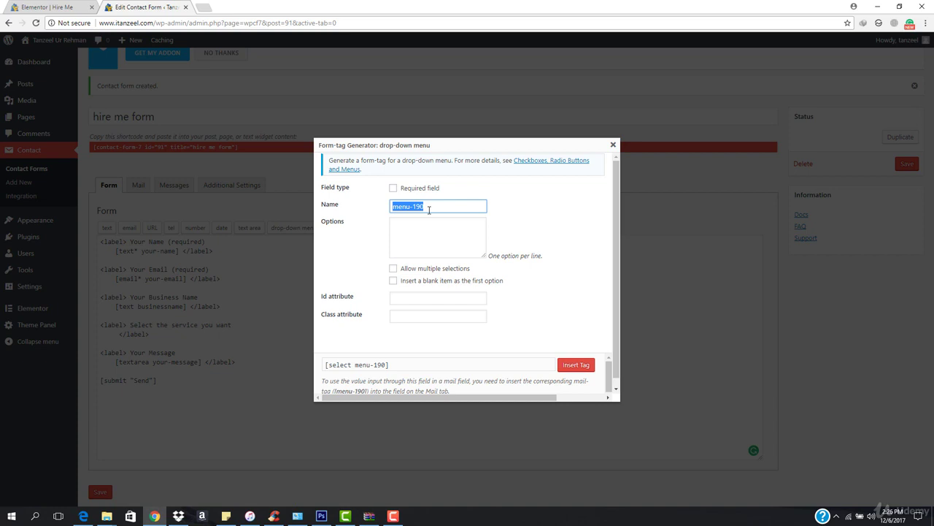
{"action": "type", "text": "sec"}
{"action": "left_click", "coordinate": [392, 189]}
{"action": "left_click", "coordinate": [393, 189]}
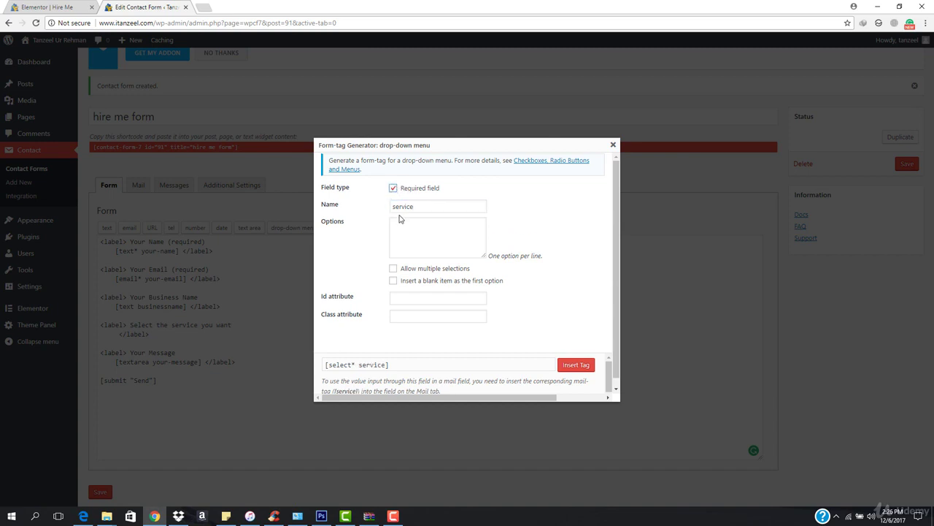
- Give the drop-down the options Web Design, SEO and Graphic Design, and insert its tag into the form
{"action": "left_click", "coordinate": [450, 234]}
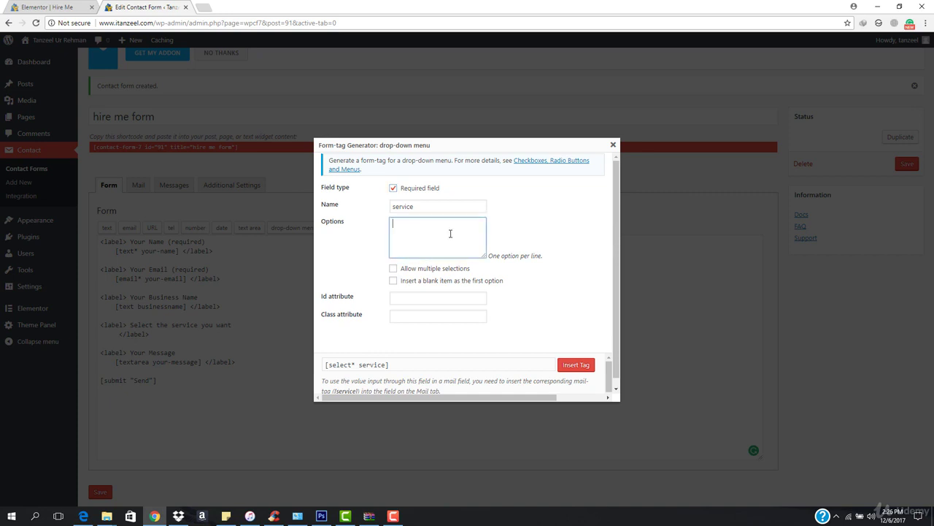
{"action": "type", "text": "Web"}
{"action": "key", "text": "Return"}
{"action": "type", "text": "We"}
{"action": "key", "text": "BackSpace"}
{"action": "key", "text": "BackSpace"}
{"action": "type", "text": "SEO"}
{"action": "key", "text": "Return"}
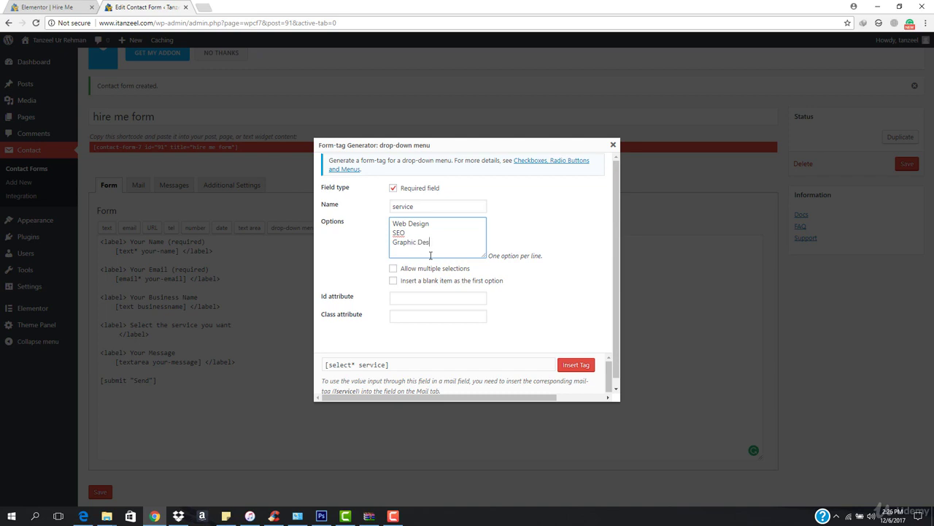
{"action": "type", "text": "n"}
{"action": "left_click", "coordinate": [561, 367]}
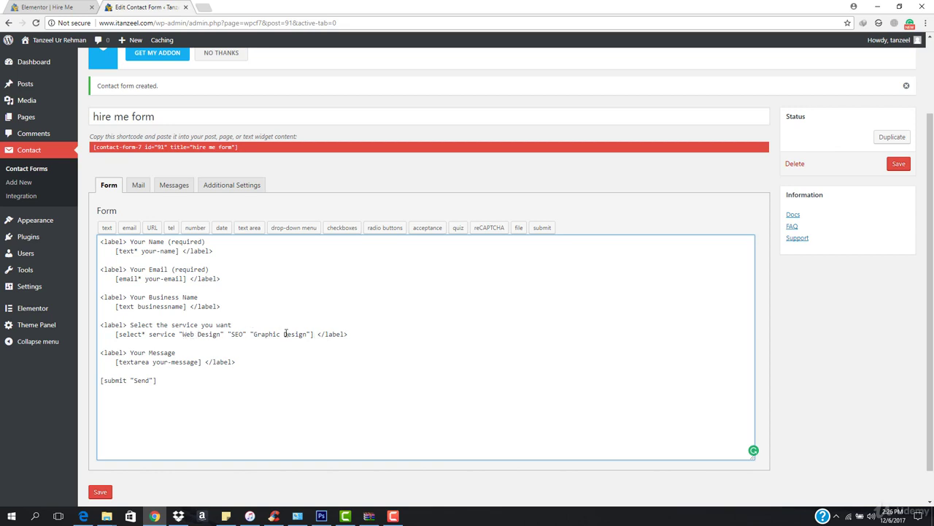
- Save the hire me form, and save the Hire Me page in the Elementor editor
{"action": "left_click", "coordinate": [102, 493]}
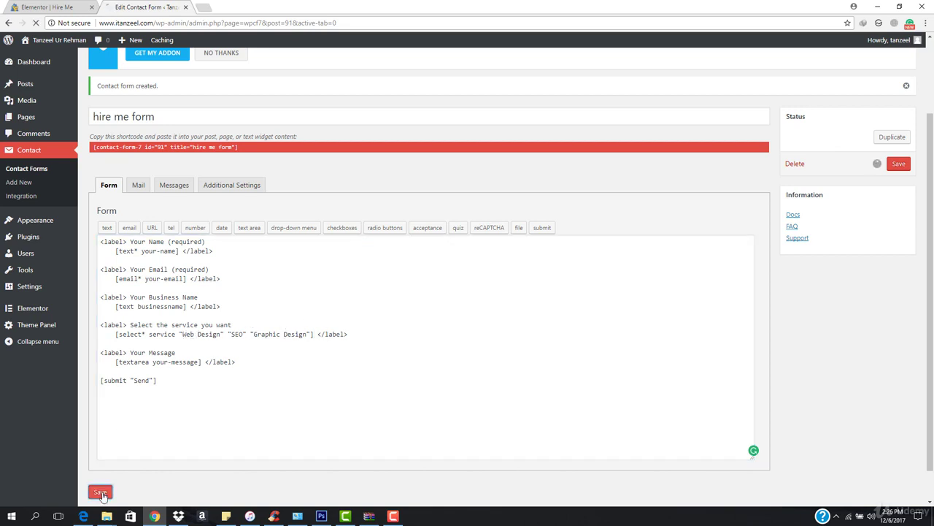
{"action": "mouse_move", "coordinate": [76, 89]}
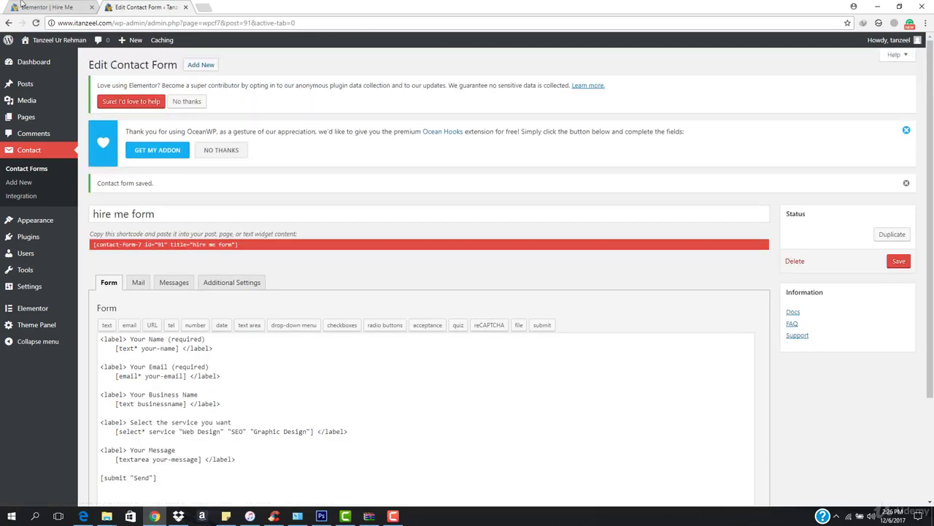
{"action": "key", "text": "ctrl+Tab"}
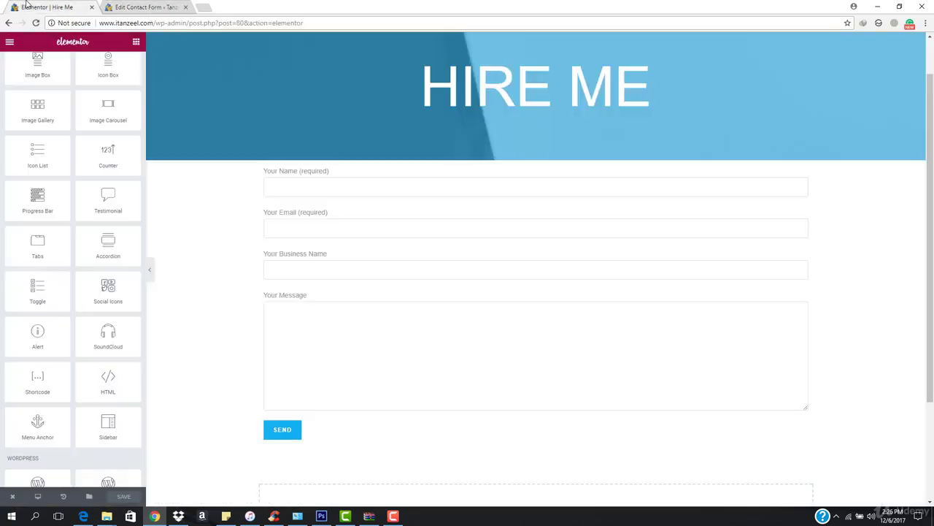
{"action": "left_click", "coordinate": [129, 500]}
- Open the live Hire Me page in a new browser tab and examine the form's service drop-down options
{"action": "left_click", "coordinate": [204, 8]}
{"action": "type", "text": "ita"}
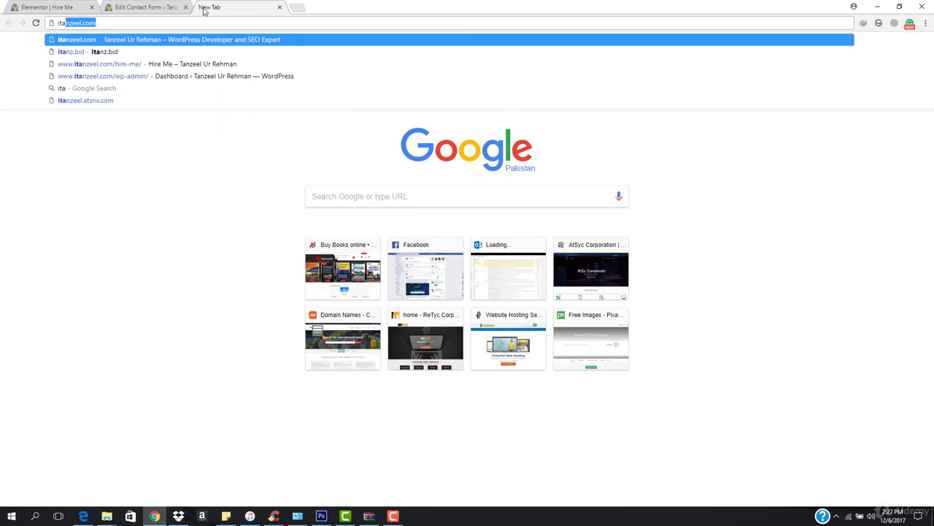
{"action": "key", "text": "Down"}
{"action": "key", "text": "Return"}
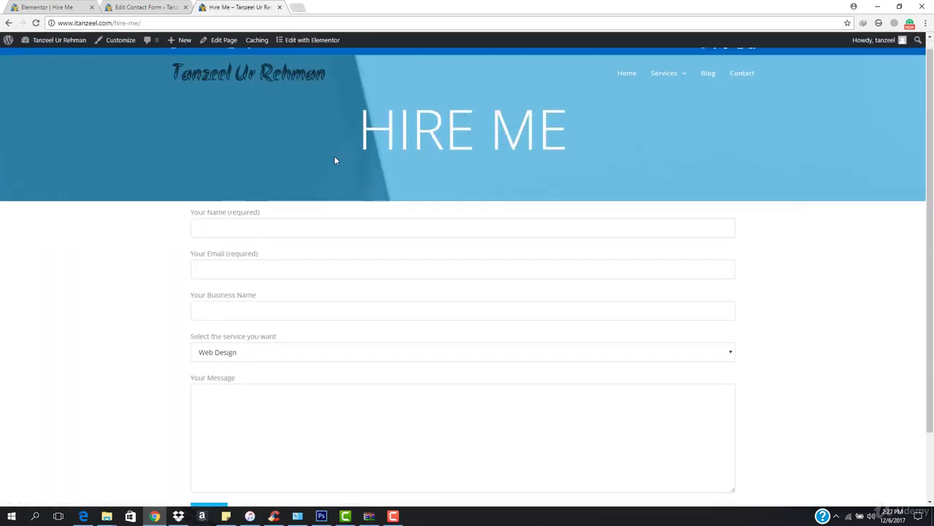
{"action": "scroll", "coordinate": [335, 156], "scroll_direction": "down", "scroll_amount": 1}
{"action": "scroll", "coordinate": [336, 182], "scroll_direction": "down", "scroll_amount": 1}
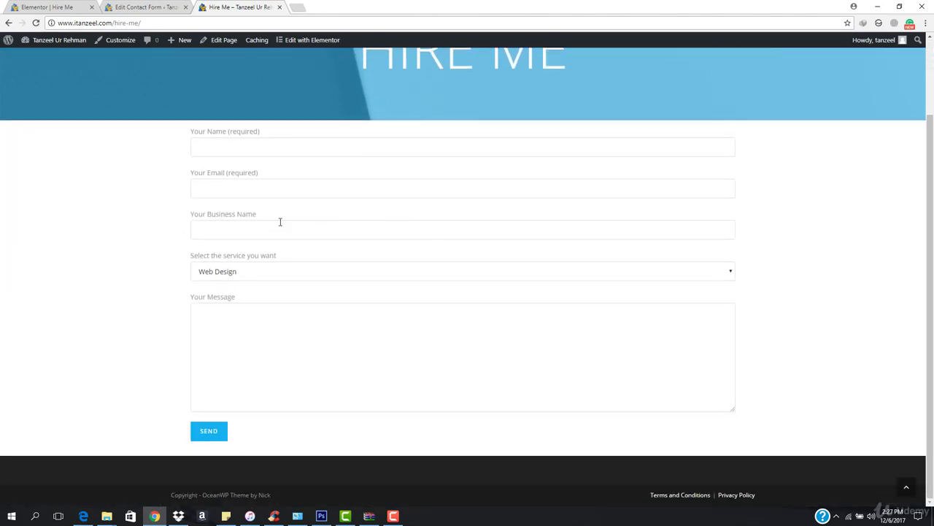
{"action": "left_click", "coordinate": [445, 277]}
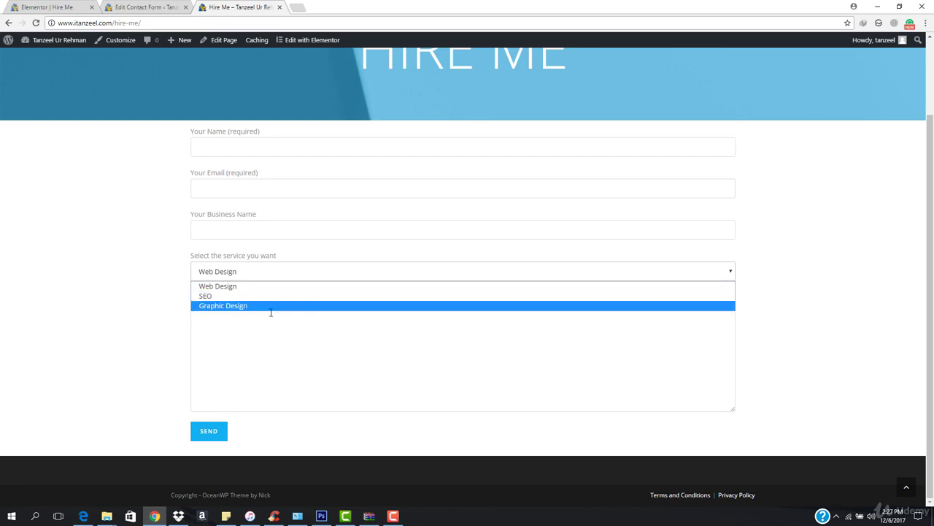
{"action": "left_click", "coordinate": [363, 342]}
{"action": "left_click", "coordinate": [313, 386]}
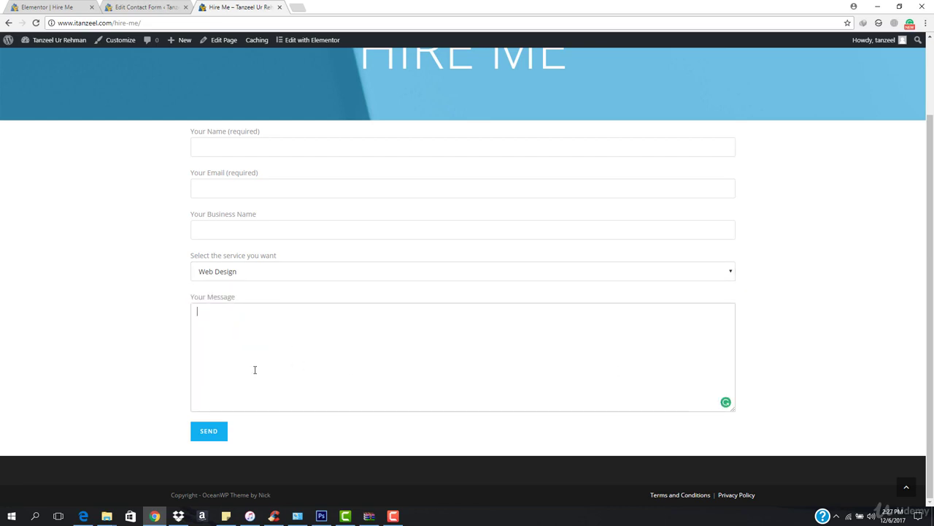
- In the hire me form's mail settings, change the mailbox part of the From address to "info"
{"action": "left_click", "coordinate": [73, 7]}
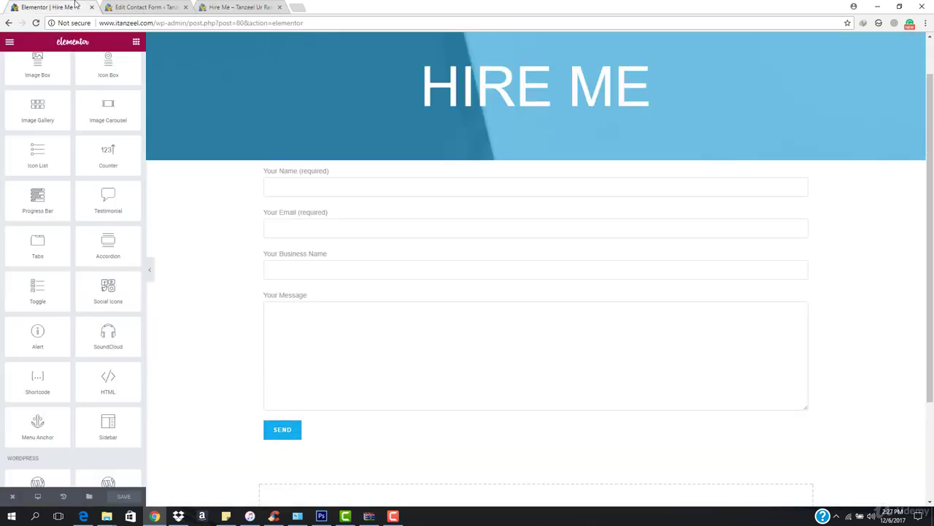
{"action": "left_click", "coordinate": [144, 8]}
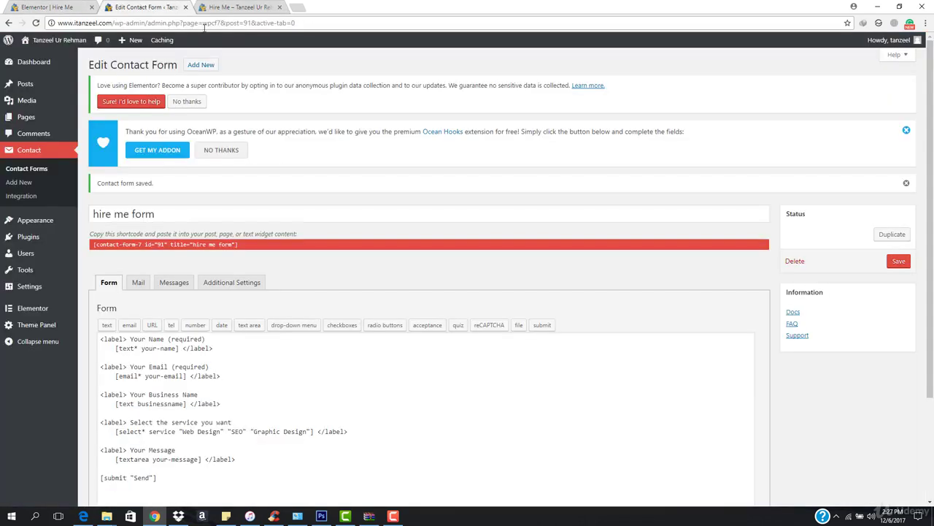
{"action": "scroll", "coordinate": [182, 292], "scroll_direction": "down", "scroll_amount": 2}
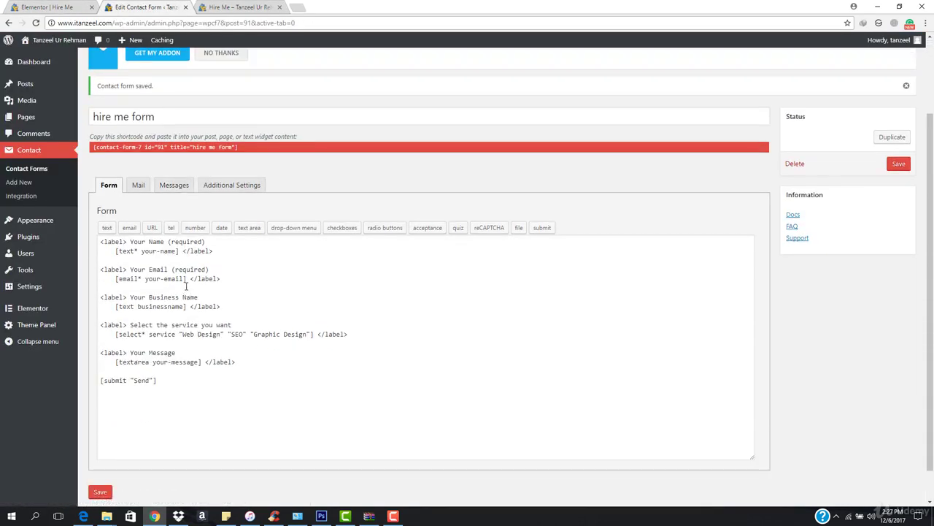
{"action": "scroll", "coordinate": [167, 219], "scroll_direction": "down", "scroll_amount": 1}
{"action": "left_click", "coordinate": [138, 149]}
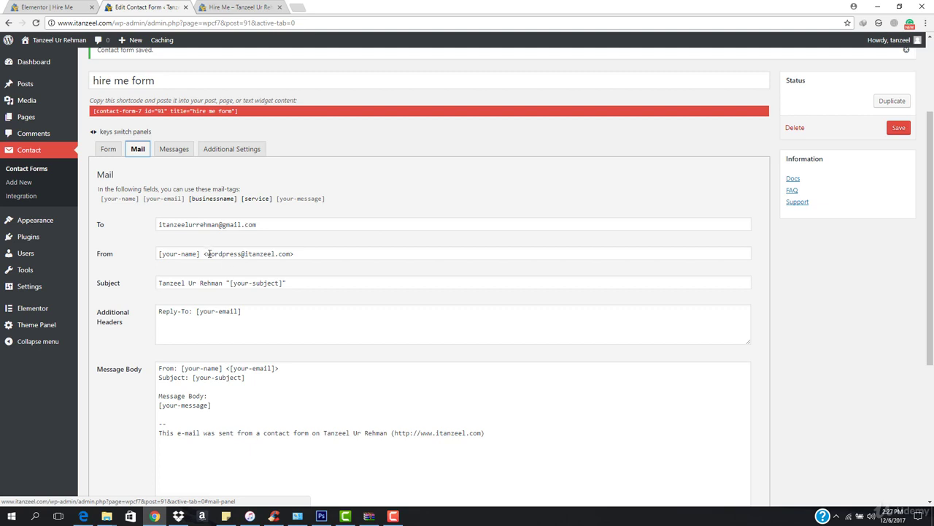
{"action": "left_click_drag", "start_coordinate": [208, 253], "coordinate": [240, 253]}
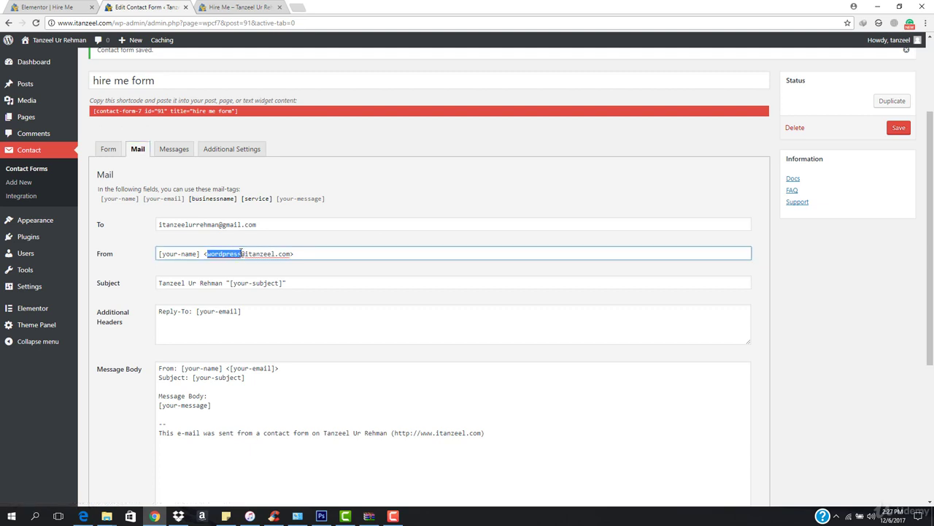
{"action": "type", "text": "info"}
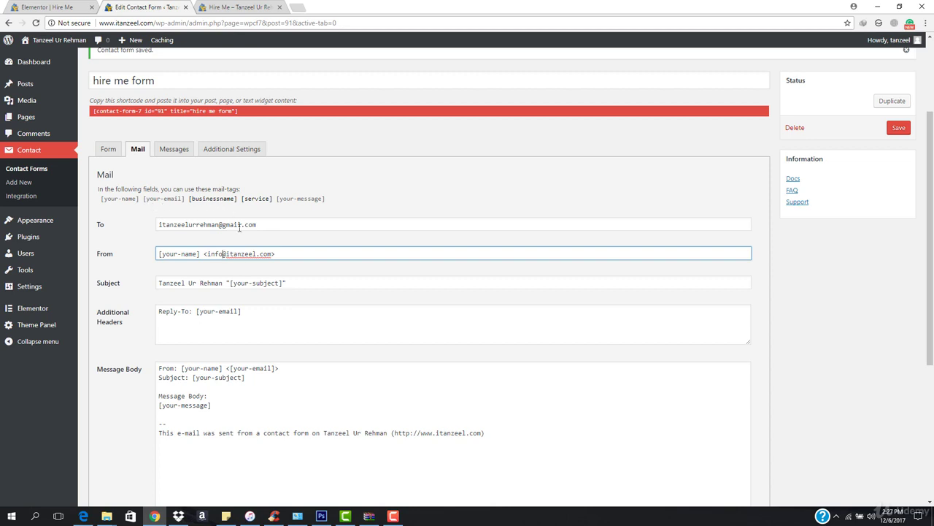
- Replace the mail subject with "A new form request has been submitted"
{"action": "left_click_drag", "start_coordinate": [229, 285], "coordinate": [288, 285]}
{"action": "key", "text": "ctrl+a"}
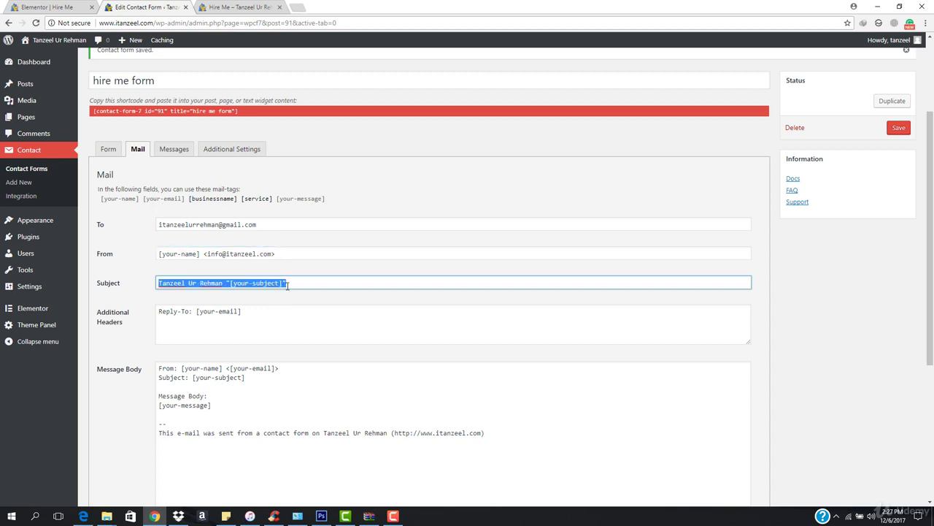
{"action": "type", "text": "S"}
{"action": "type", "text": "A new form request"}
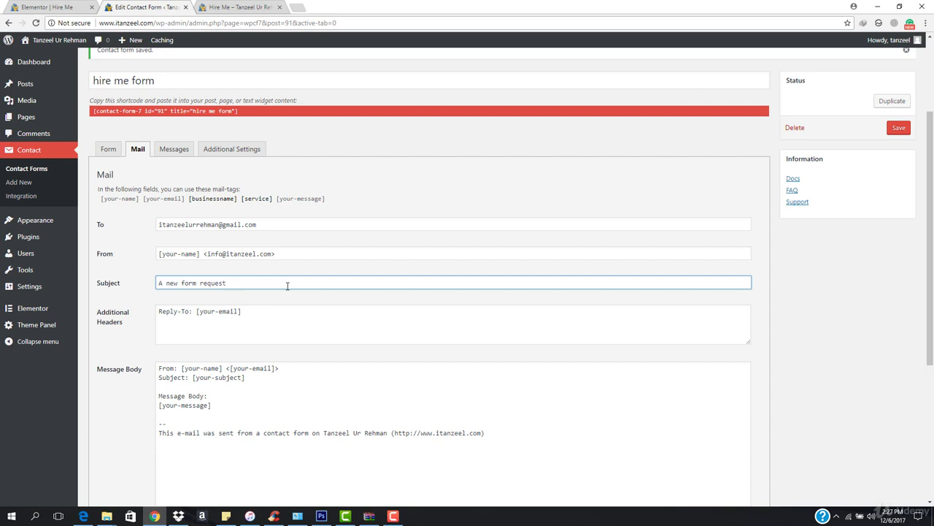
{"action": "type", "text": "been submitted"}
- Compare the form template and the live Hire Me page's fields with the mail template's message body
{"action": "left_click", "coordinate": [104, 150]}
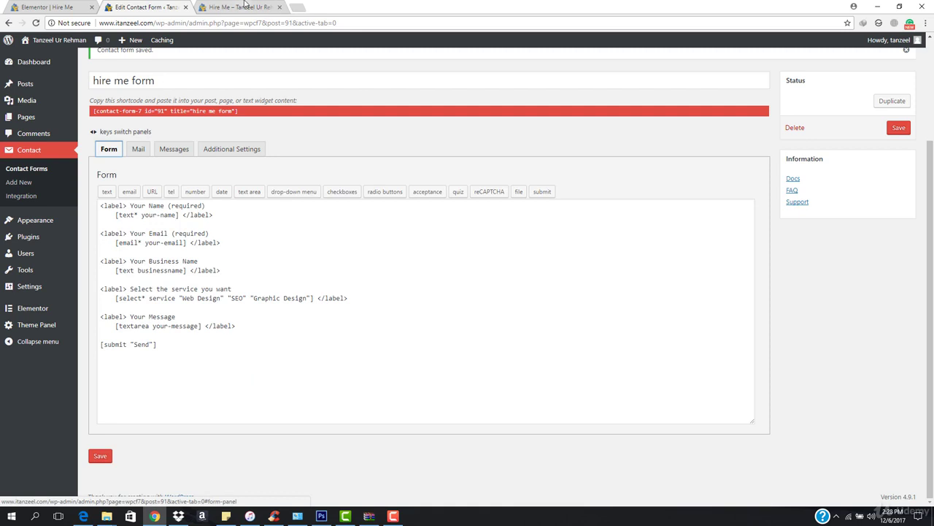
{"action": "left_click", "coordinate": [247, 6]}
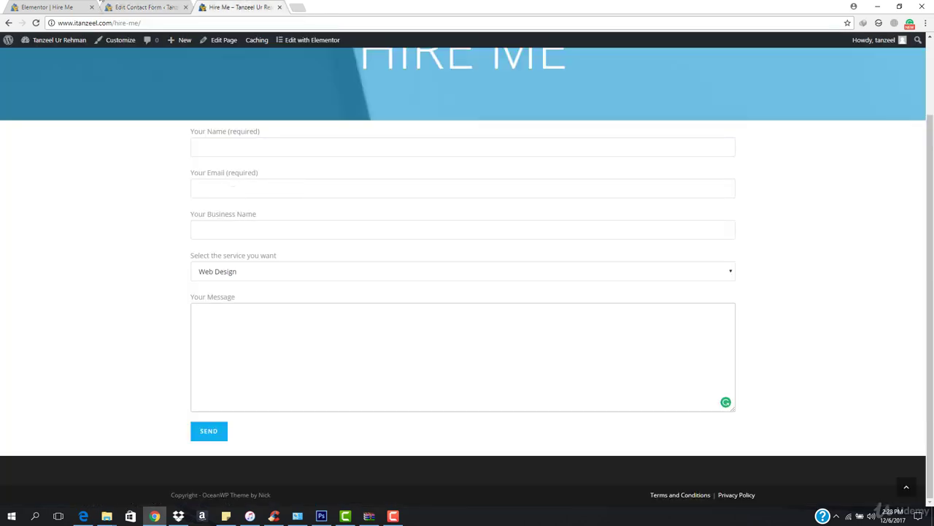
{"action": "left_click", "coordinate": [150, 7]}
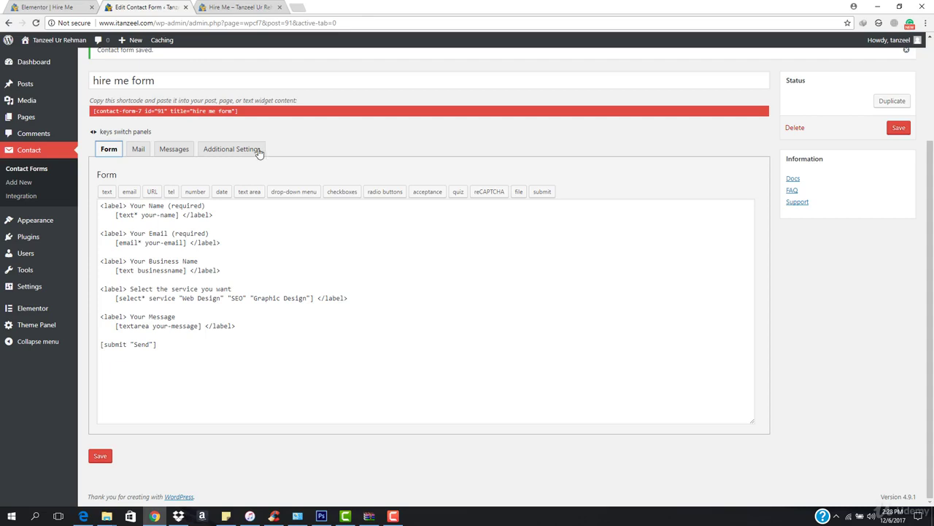
{"action": "left_click", "coordinate": [140, 149]}
{"action": "scroll", "coordinate": [301, 325], "scroll_direction": "down", "scroll_amount": 3}
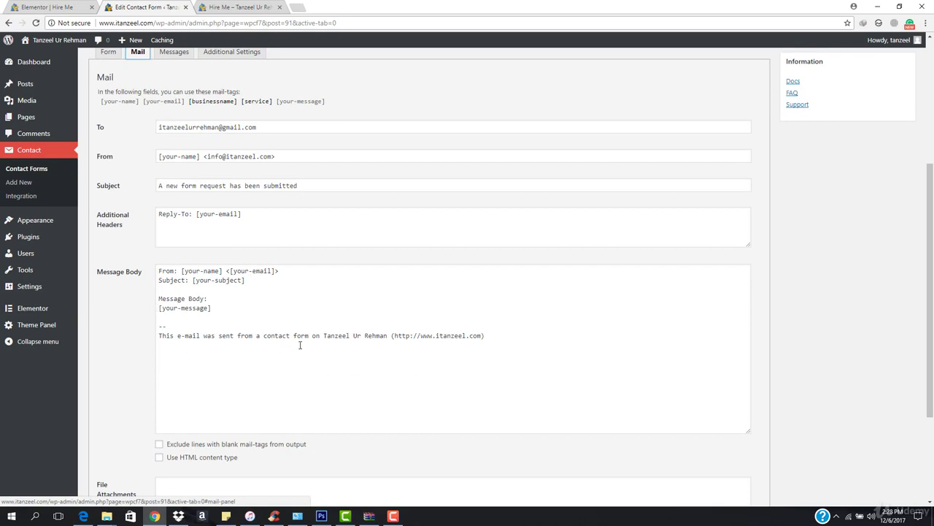
{"action": "scroll", "coordinate": [335, 376], "scroll_direction": "down", "scroll_amount": 2}
{"action": "scroll", "coordinate": [329, 377], "scroll_direction": "up", "scroll_amount": 1}
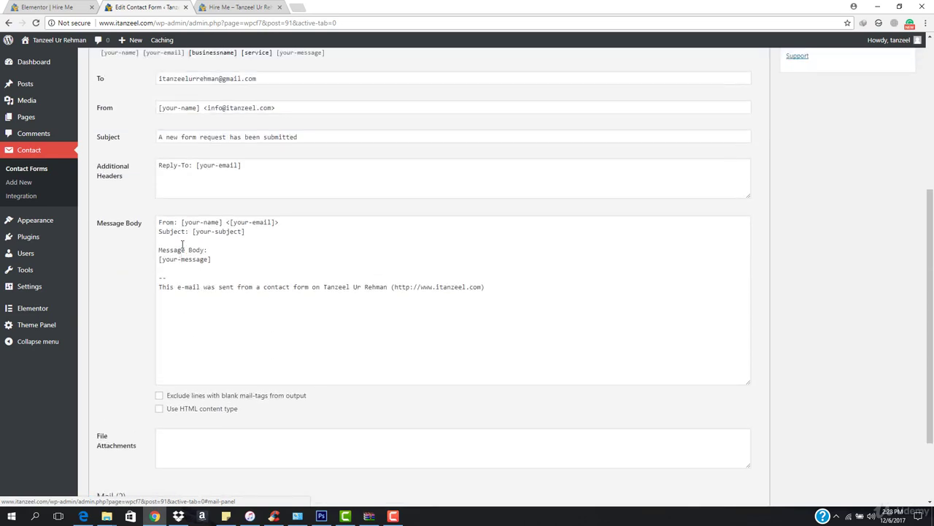
{"action": "scroll", "coordinate": [234, 281], "scroll_direction": "up", "scroll_amount": 1}
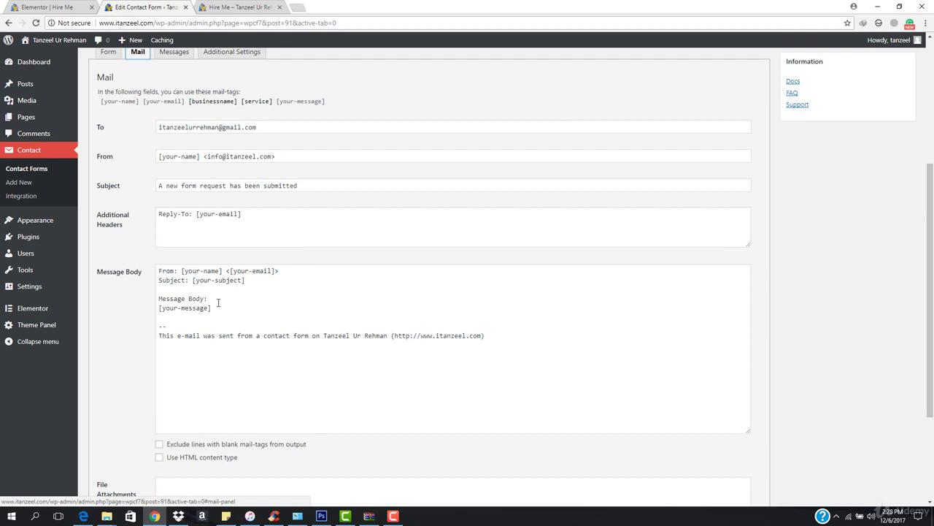
- Add a separate "Business Name:" line above "Message Body:" in the mail's message body
{"action": "left_click", "coordinate": [217, 298]}
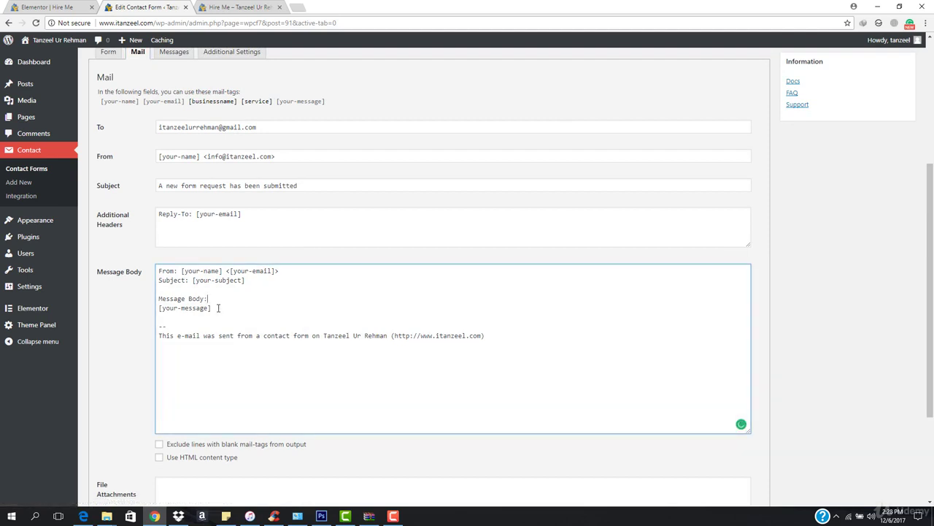
{"action": "key", "text": "Return"}
{"action": "key", "text": "Return"}
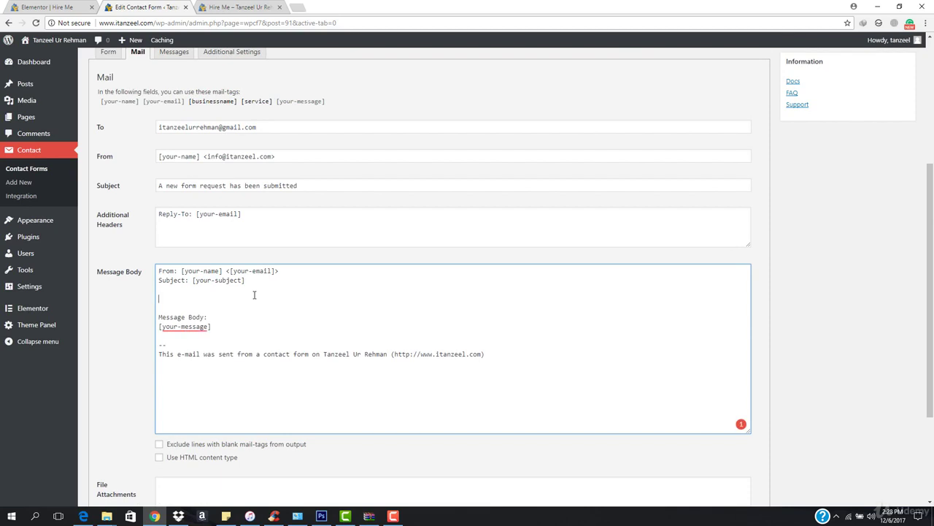
{"action": "type", "text": "Business Name:"}
- Insert a copy of the [businessname] mail-tag after "Business Name:" in the mail's message body
{"action": "left_click", "coordinate": [216, 106]}
{"action": "left_click_drag", "start_coordinate": [216, 106], "coordinate": [256, 173]}
{"action": "left_click", "coordinate": [192, 106]}
{"action": "triple_click", "coordinate": [192, 105]}
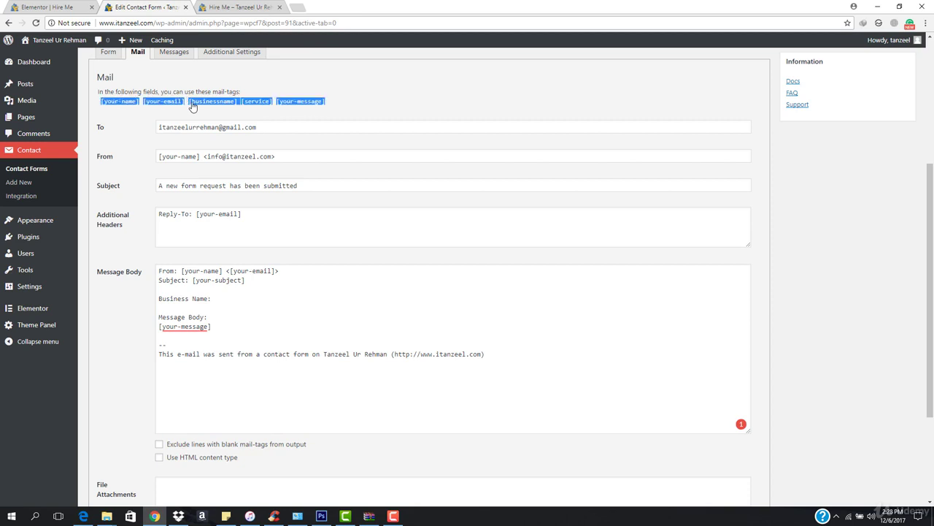
{"action": "left_click", "coordinate": [192, 106]}
{"action": "left_click_drag", "start_coordinate": [189, 106], "coordinate": [236, 108]}
{"action": "key", "text": "ctrl+c"}
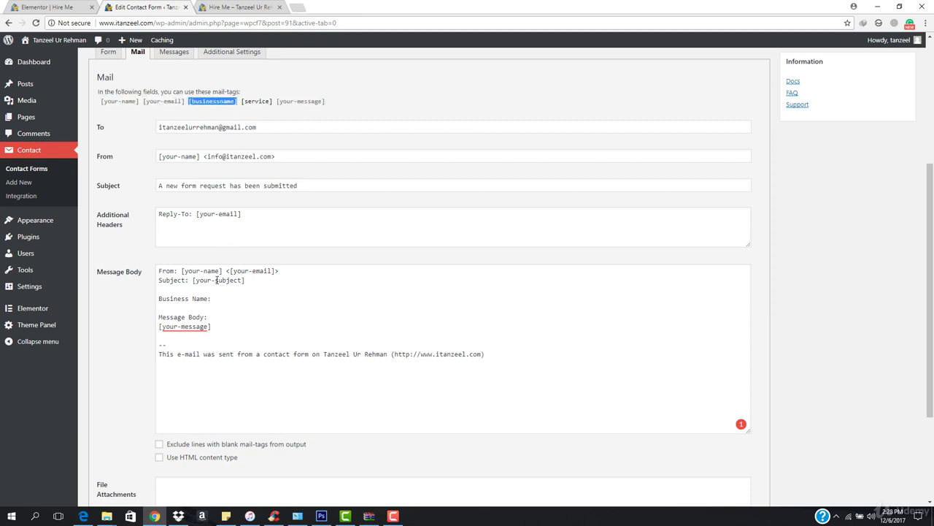
{"action": "left_click", "coordinate": [216, 298]}
{"action": "key", "text": "ctrl+v"}
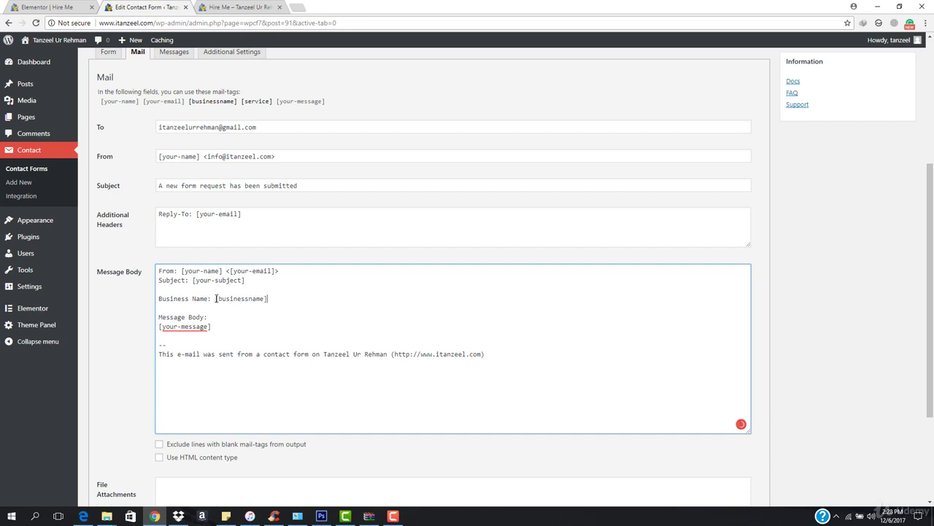
- Add the line "The Services I want: [service]" below the business name line in the message body
{"action": "key", "text": "Return"}
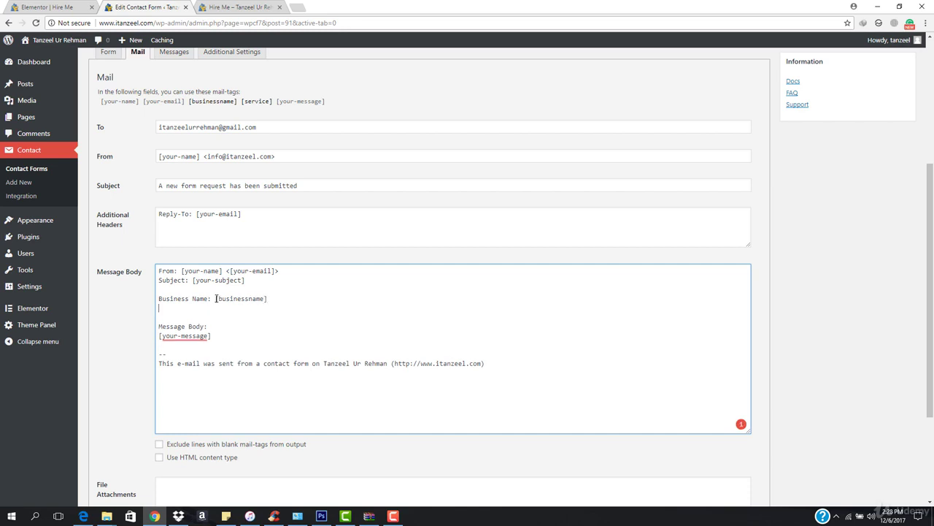
{"action": "type", "text": "The Services I want:"}
{"action": "left_click", "coordinate": [256, 101]}
{"action": "key", "text": "ctrl+c"}
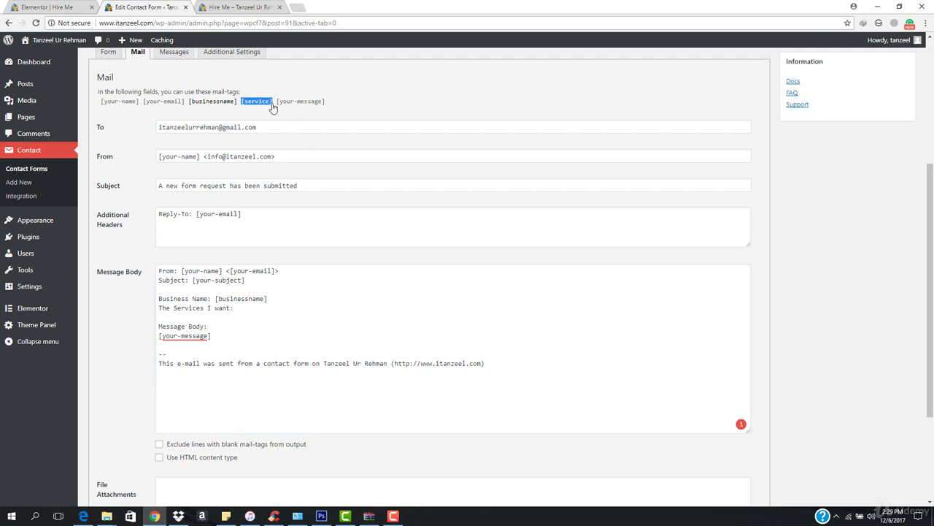
{"action": "left_click", "coordinate": [242, 308]}
{"action": "key", "text": "ctrl+v"}
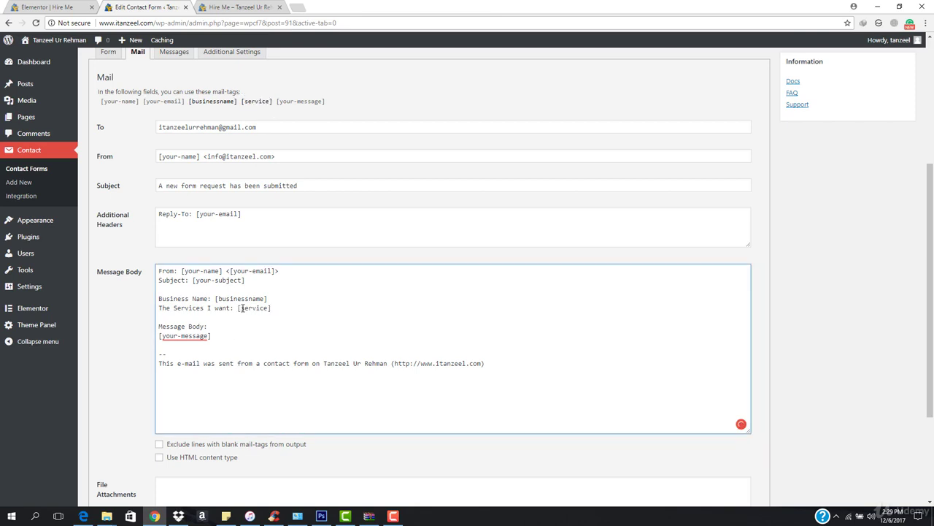
- Save the hire me form with its updated mail template
{"action": "mouse_move", "coordinate": [183, 340]}
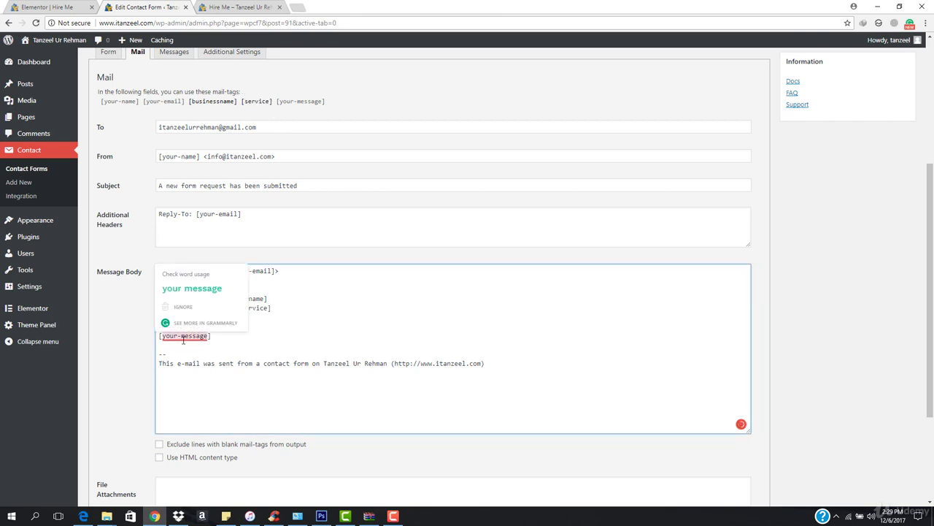
{"action": "scroll", "coordinate": [341, 288], "scroll_direction": "down", "scroll_amount": 1}
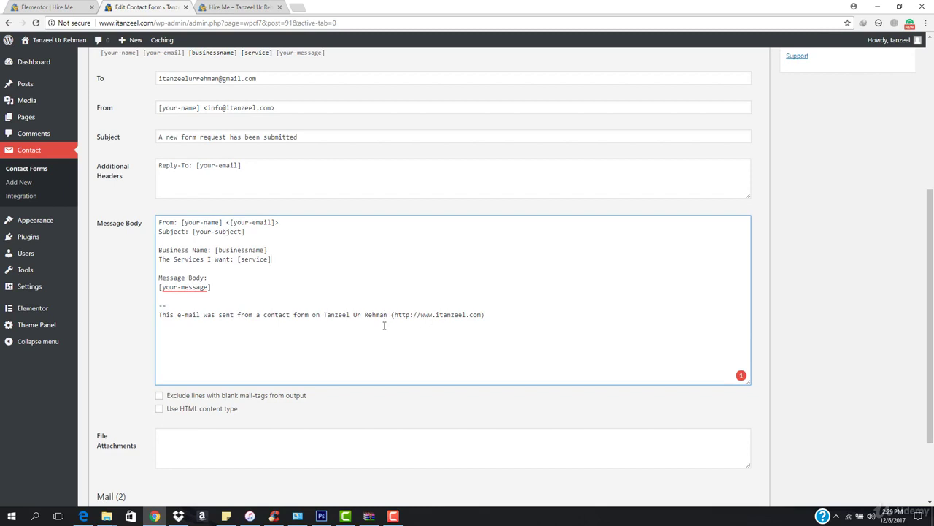
{"action": "scroll", "coordinate": [562, 316], "scroll_direction": "down", "scroll_amount": 2}
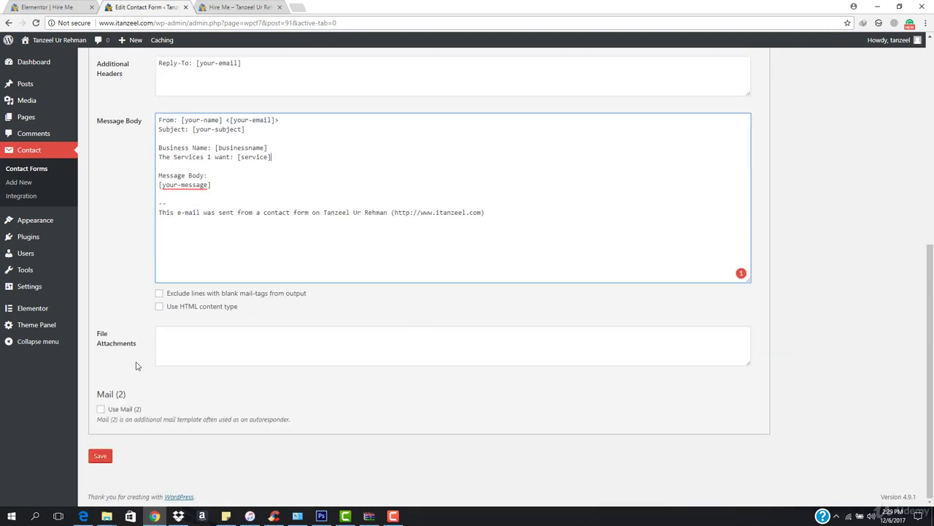
{"action": "left_click", "coordinate": [104, 460]}
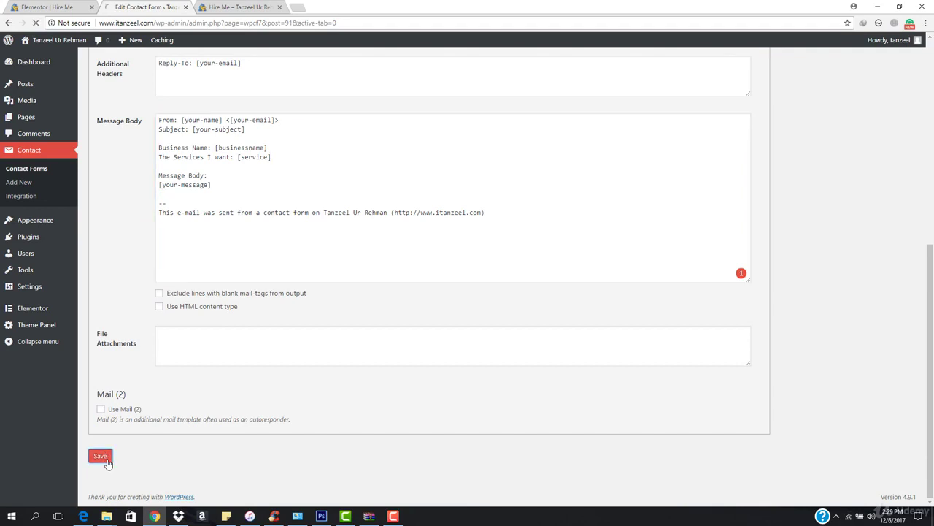
- Examine the form's response messages for sent, failed and invalid submissions alongside the live Hire Me page
{"action": "scroll", "coordinate": [438, 306], "scroll_direction": "up", "scroll_amount": 3}
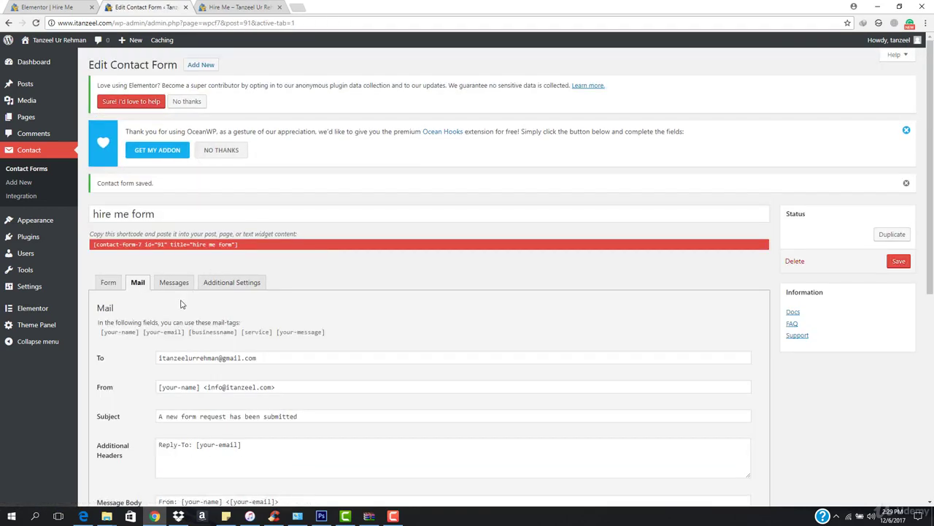
{"action": "left_click", "coordinate": [164, 284]}
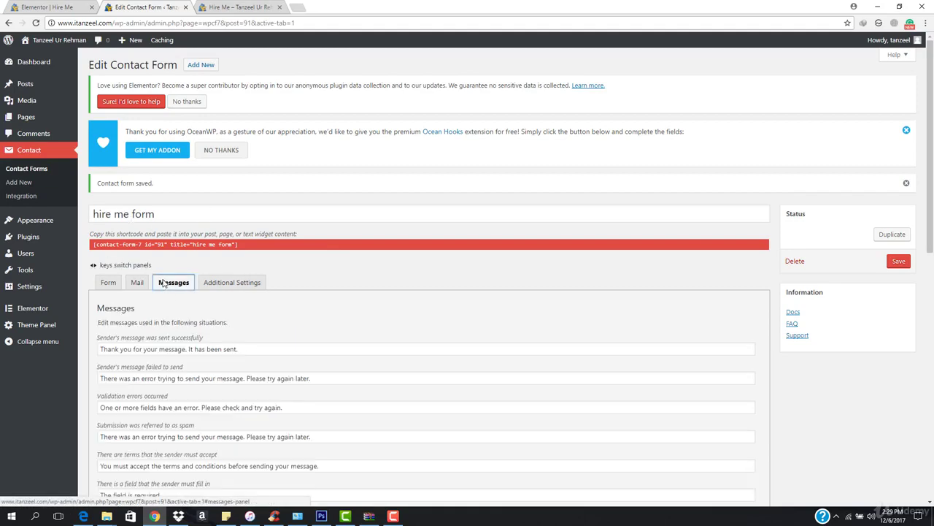
{"action": "scroll", "coordinate": [164, 284], "scroll_direction": "down", "scroll_amount": 2}
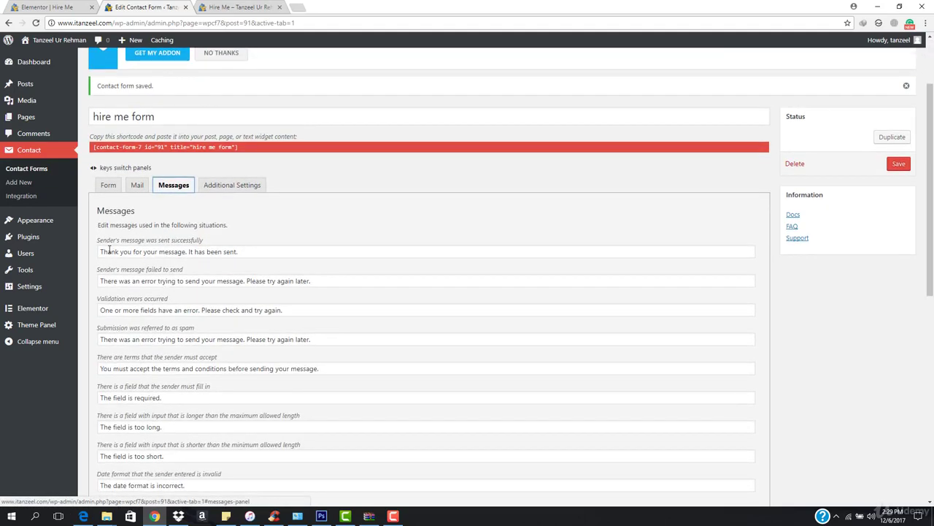
{"action": "left_click", "coordinate": [257, 6]}
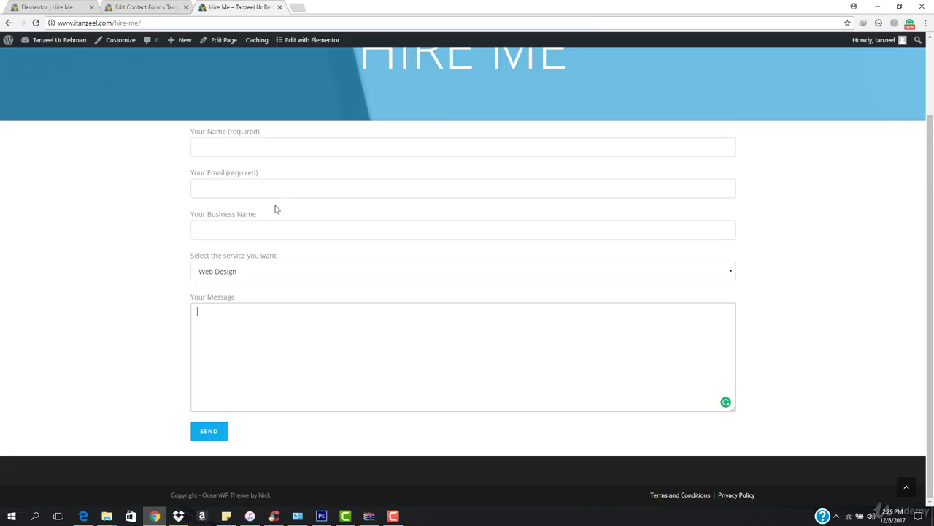
{"action": "left_click", "coordinate": [117, 7]}
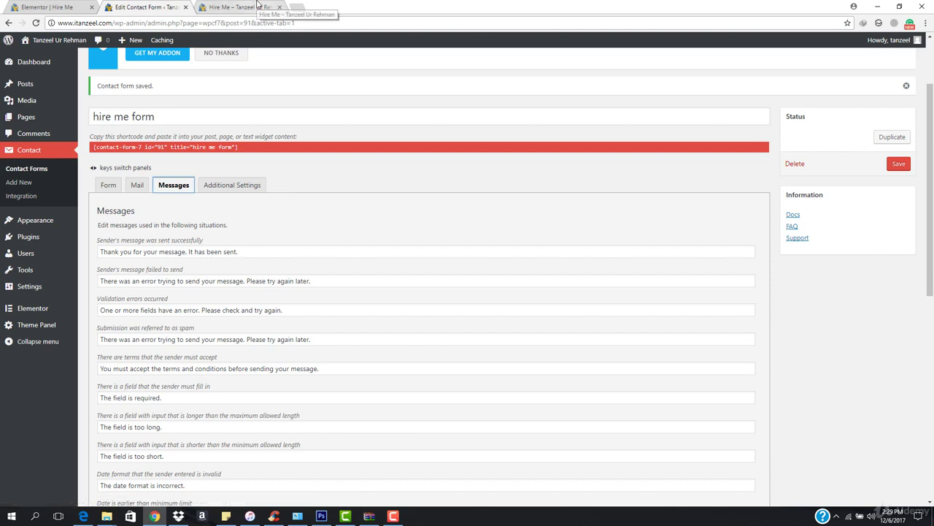
- Reload the live Hire Me page and fill in the sender's name, the e-mail address and the business name "AtSyc"
{"action": "left_click", "coordinate": [241, 7]}
{"action": "left_click", "coordinate": [245, 24]}
{"action": "key", "text": "Return"}
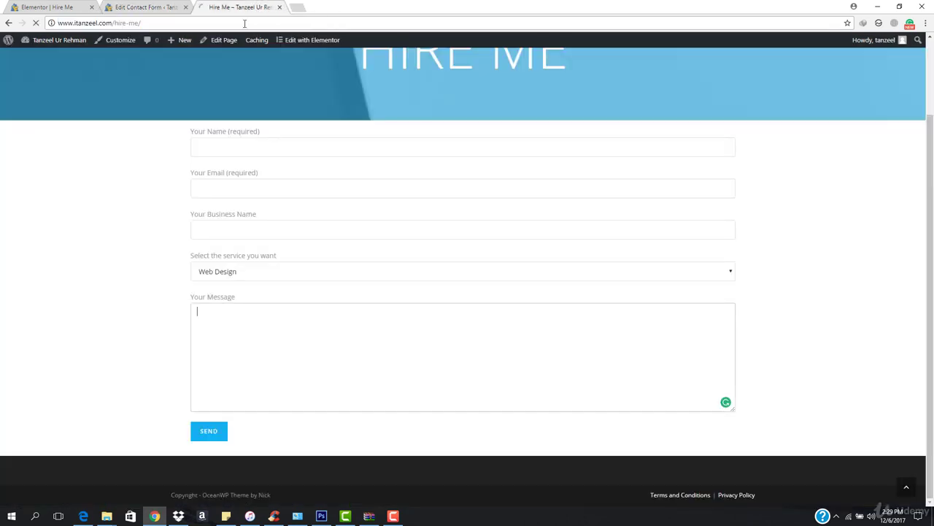
{"action": "left_click", "coordinate": [246, 153]}
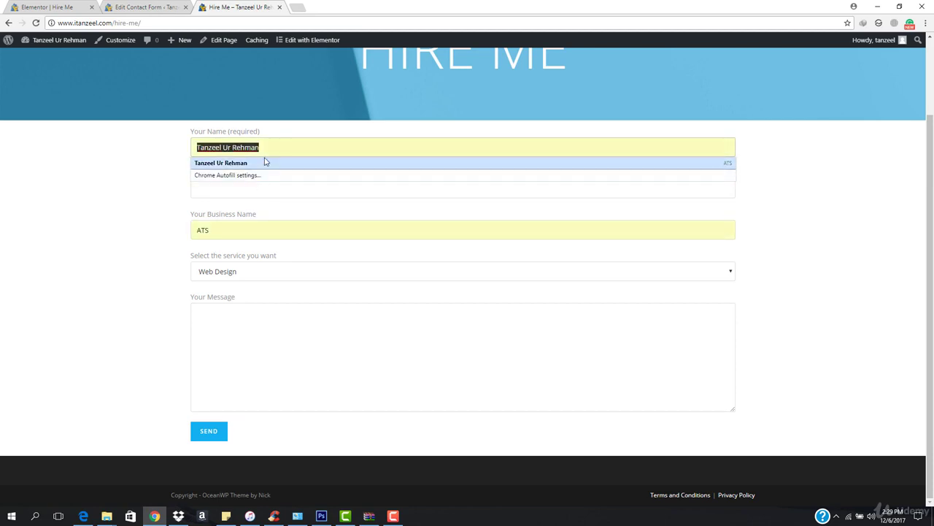
{"action": "left_click", "coordinate": [264, 161]}
{"action": "left_click", "coordinate": [260, 191]}
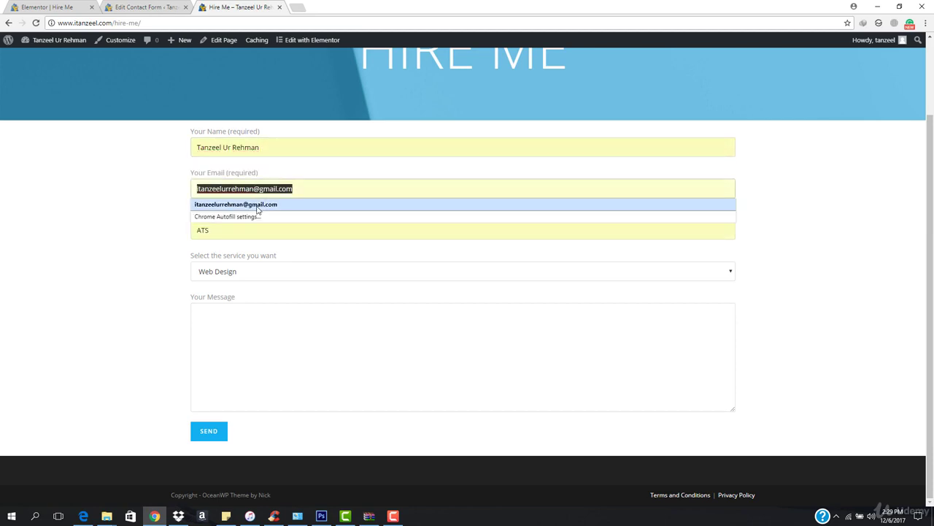
{"action": "left_click", "coordinate": [247, 204]}
{"action": "left_click", "coordinate": [236, 237]}
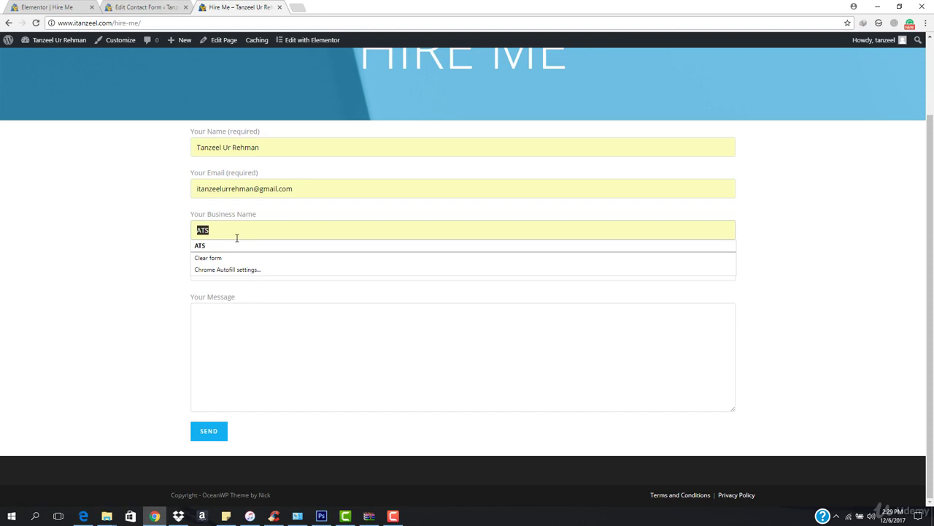
{"action": "type", "text": "AtSyc"}
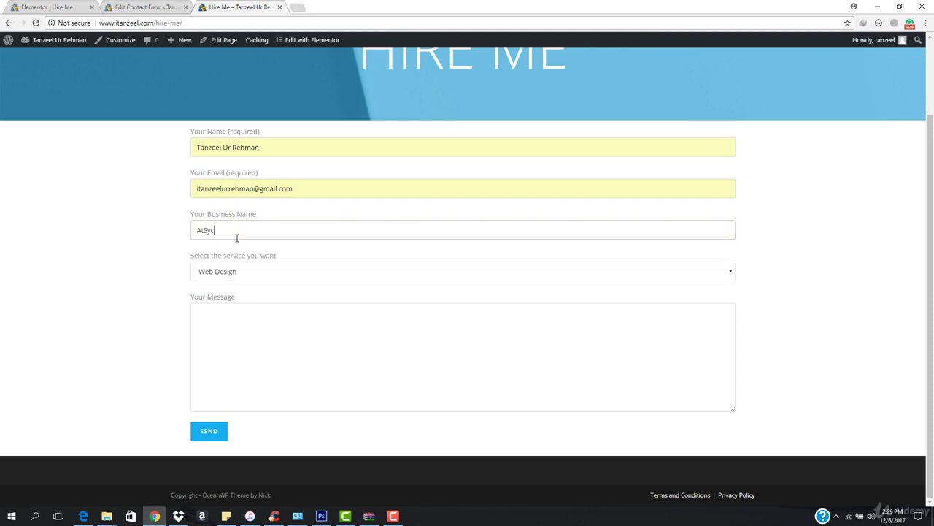
- Select the Graphic Design service, enter the message "I need a sexy logo" and submit the form
{"action": "left_click", "coordinate": [238, 279]}
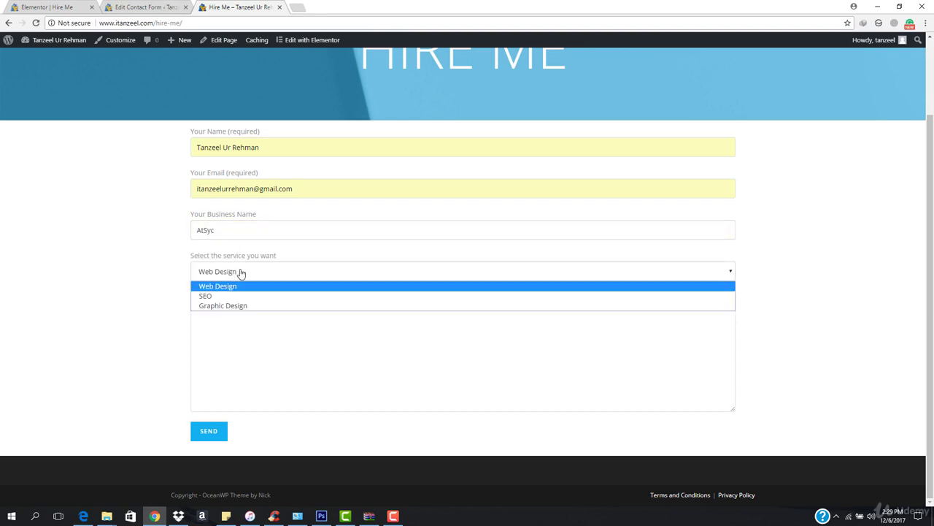
{"action": "left_click", "coordinate": [242, 306]}
{"action": "left_click", "coordinate": [245, 324]}
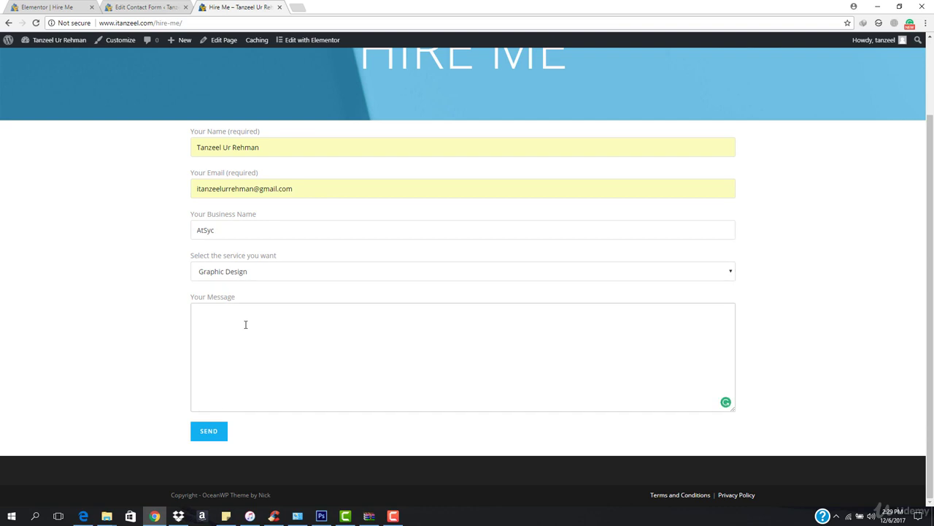
{"action": "type", "text": "I need a sexy logo"}
{"action": "left_click", "coordinate": [214, 440]}
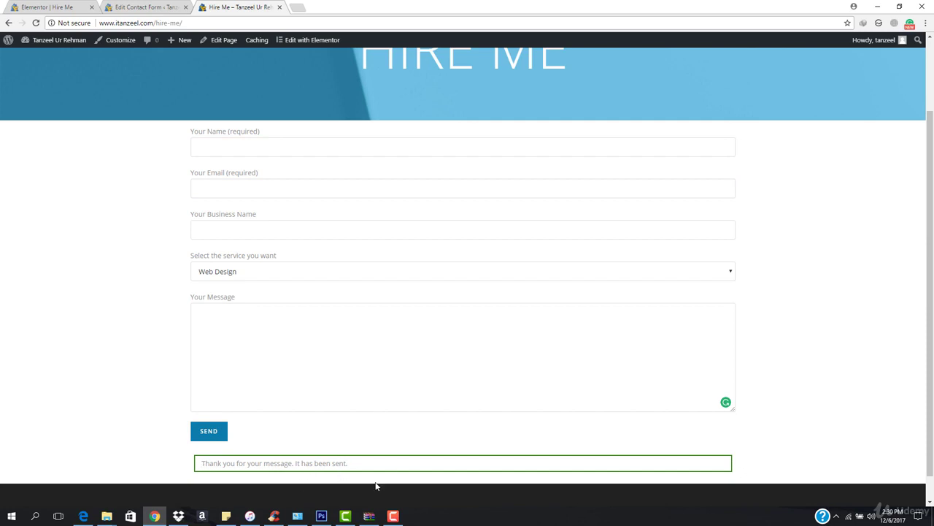
- Open the Gmail inbox in a new browser tab
{"action": "scroll", "coordinate": [338, 375], "scroll_direction": "up", "scroll_amount": 2}
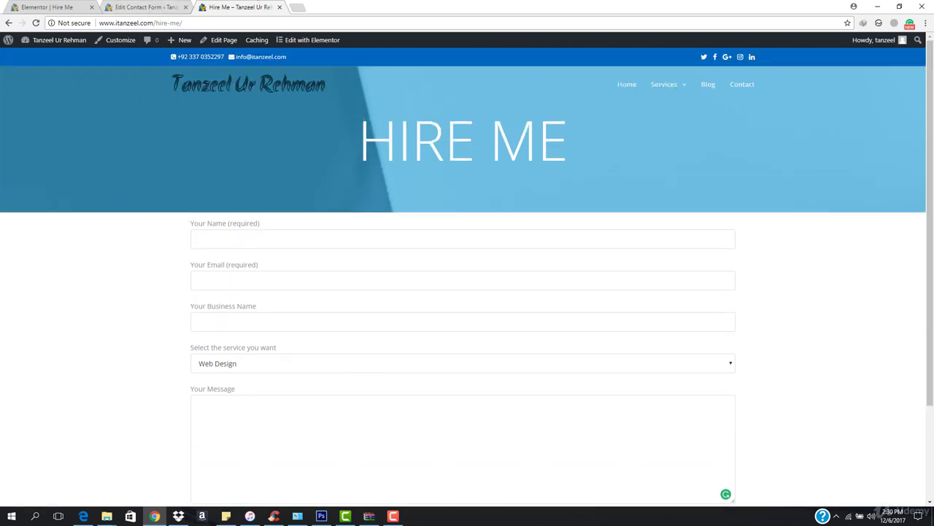
{"action": "left_click", "coordinate": [298, 7]}
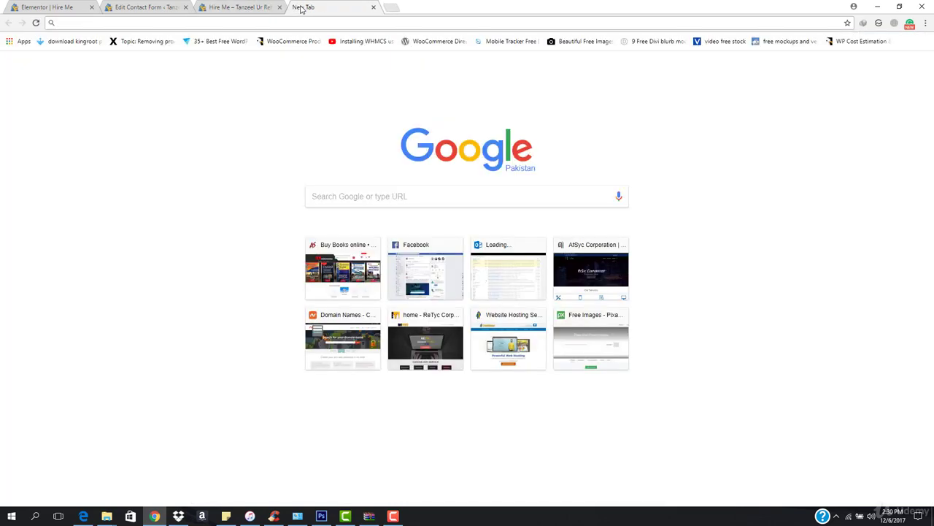
{"action": "type", "text": "gma"}
{"action": "key", "text": "Return"}
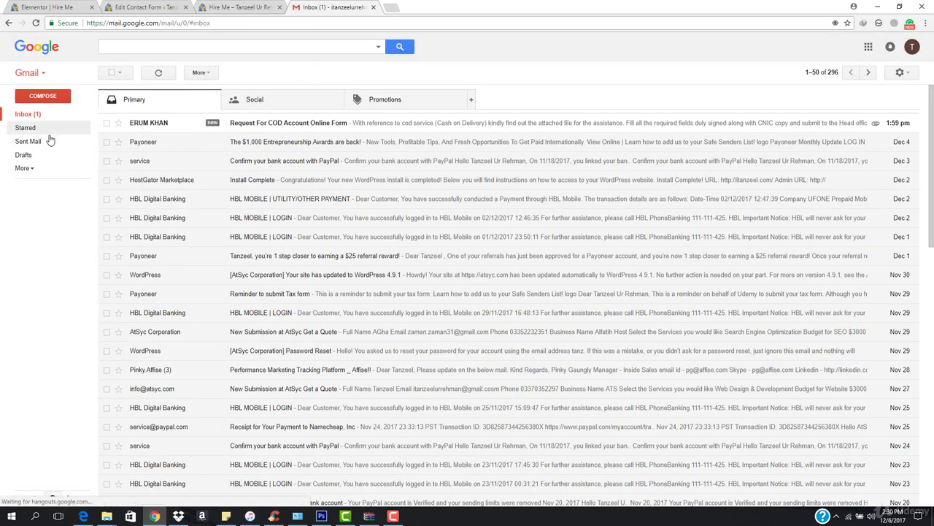
- Open "A new form request has been submitted" from the Spam folder and check its business name, service and message text
{"action": "left_click", "coordinate": [22, 168]}
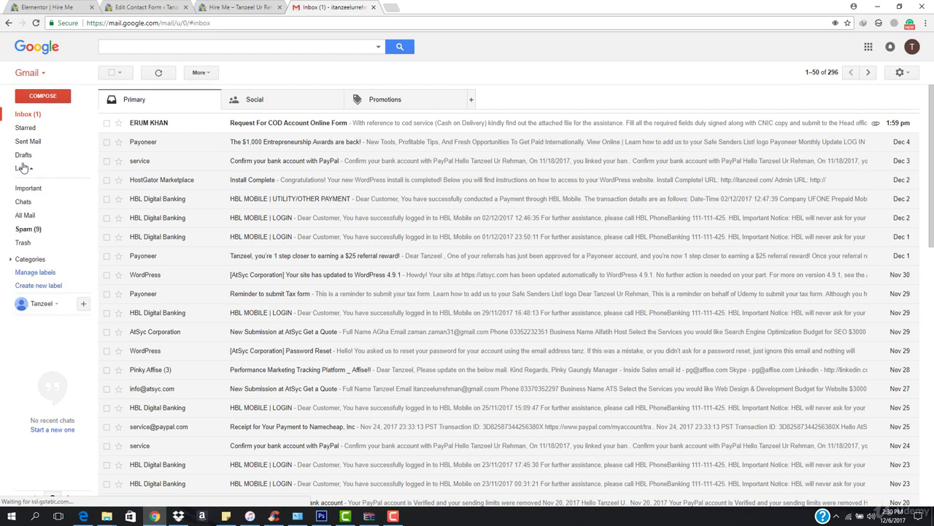
{"action": "left_click", "coordinate": [33, 228]}
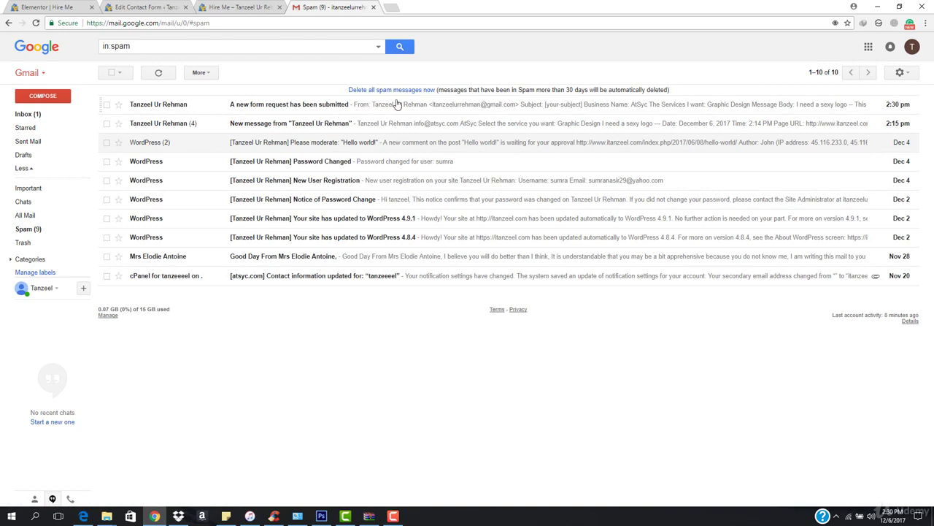
{"action": "left_click", "coordinate": [397, 103]}
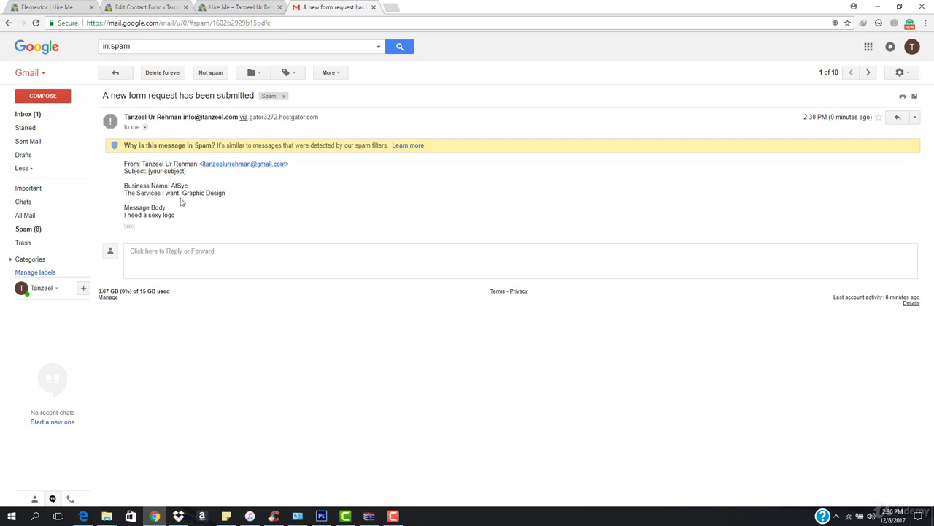
{"action": "left_click_drag", "start_coordinate": [182, 193], "coordinate": [275, 201]}
{"action": "left_click", "coordinate": [194, 215]}
- Mark the "A new form request has been submitted" mail in Spam as not spam and return to the inbox
{"action": "left_click", "coordinate": [25, 229]}
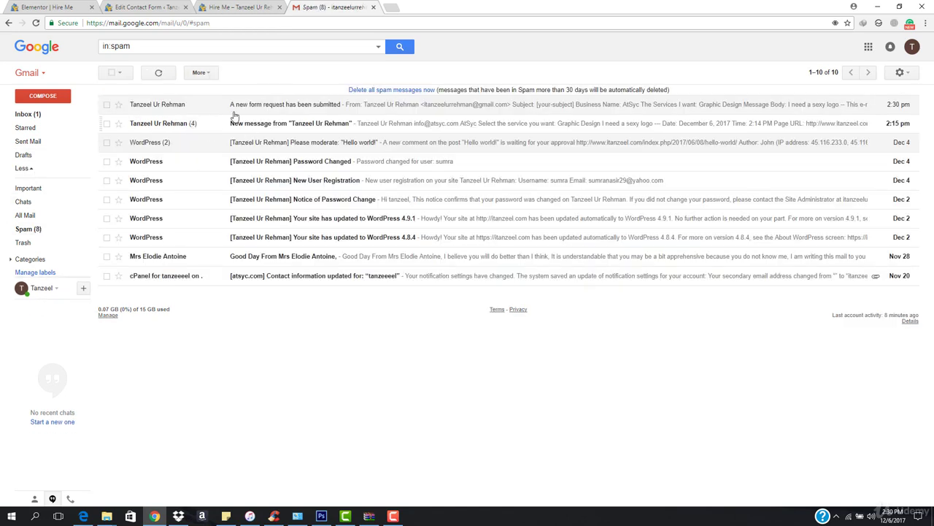
{"action": "left_click", "coordinate": [107, 105]}
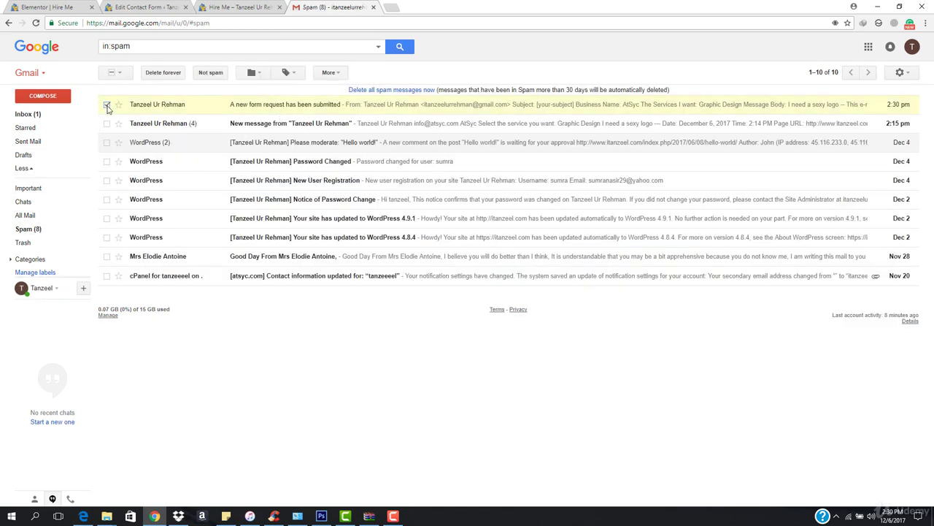
{"action": "left_click", "coordinate": [210, 73]}
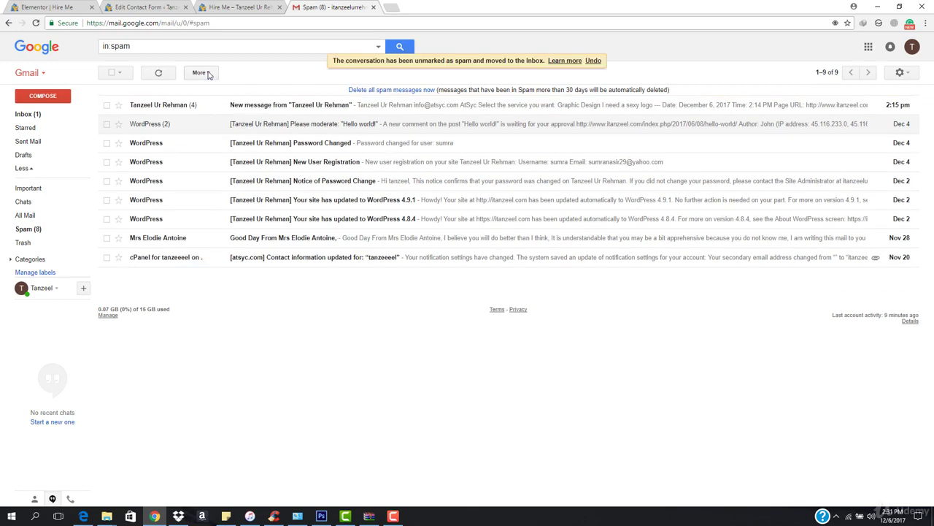
{"action": "left_click", "coordinate": [48, 114]}
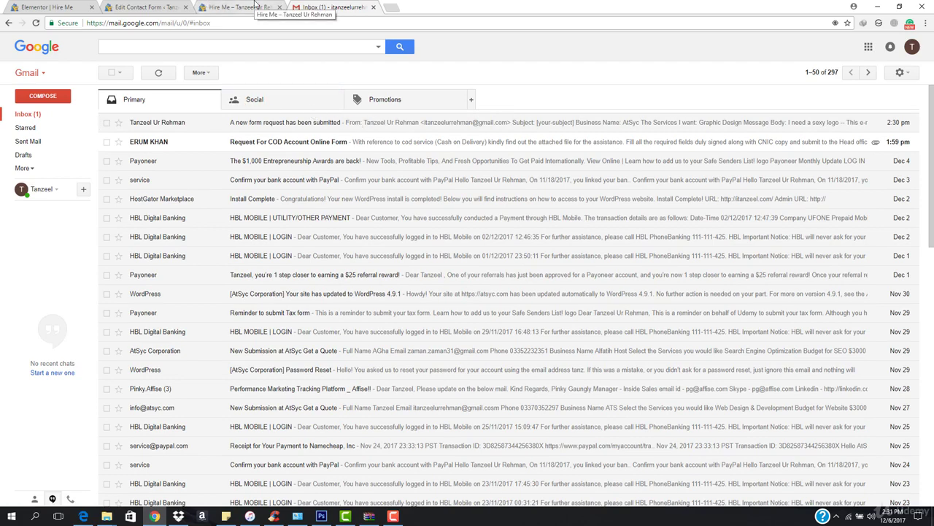
- Switch back to the live Hire Me page and review the form down to its response message
{"action": "left_click", "coordinate": [256, 6]}
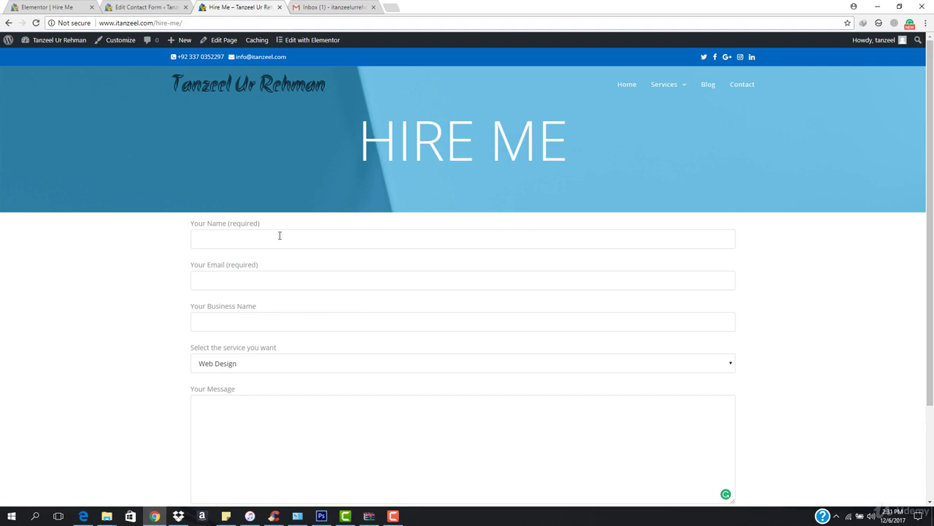
{"action": "scroll", "coordinate": [279, 235], "scroll_direction": "down", "scroll_amount": 3}
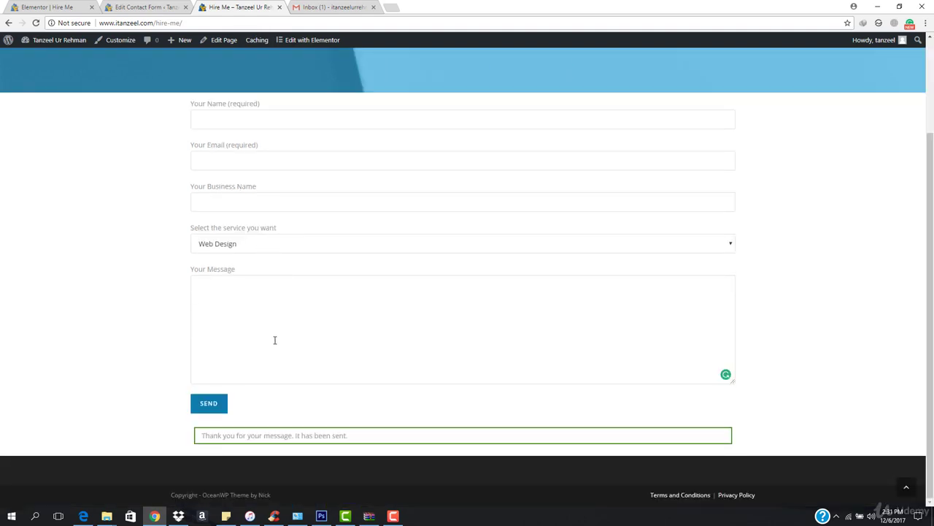
- Open the site's home page from the live Hire Me page and try the Hire Me button under "Need a Professional Developer?"
{"action": "scroll", "coordinate": [313, 350], "scroll_direction": "up", "scroll_amount": 2}
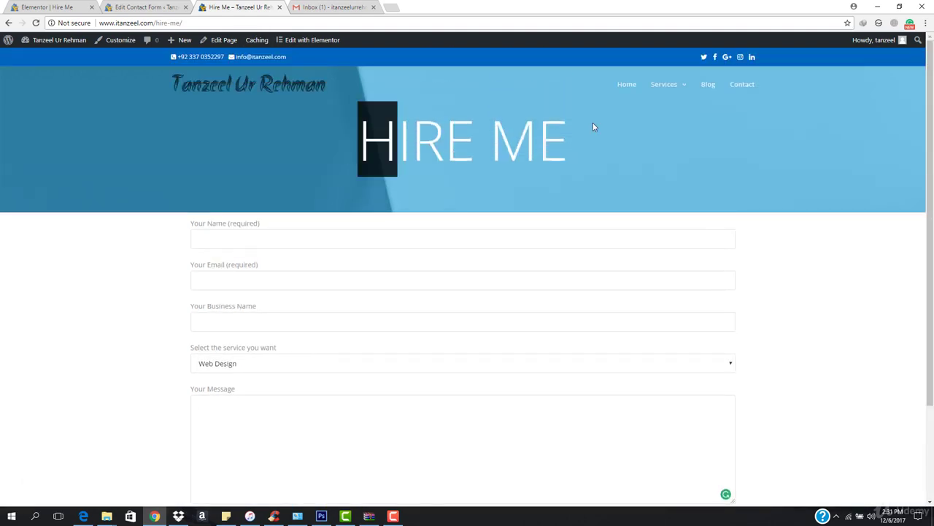
{"action": "scroll", "coordinate": [234, 313], "scroll_direction": "down", "scroll_amount": 2}
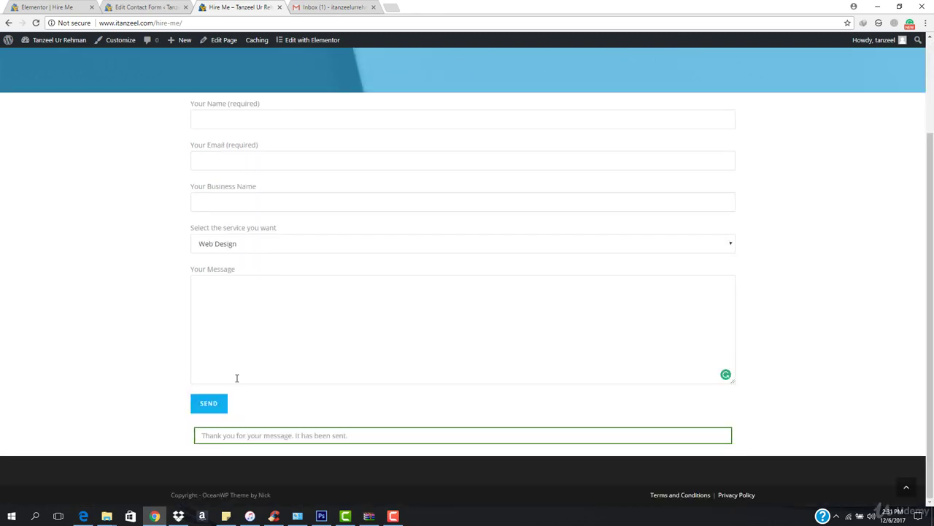
{"action": "scroll", "coordinate": [257, 316], "scroll_direction": "up", "scroll_amount": 2}
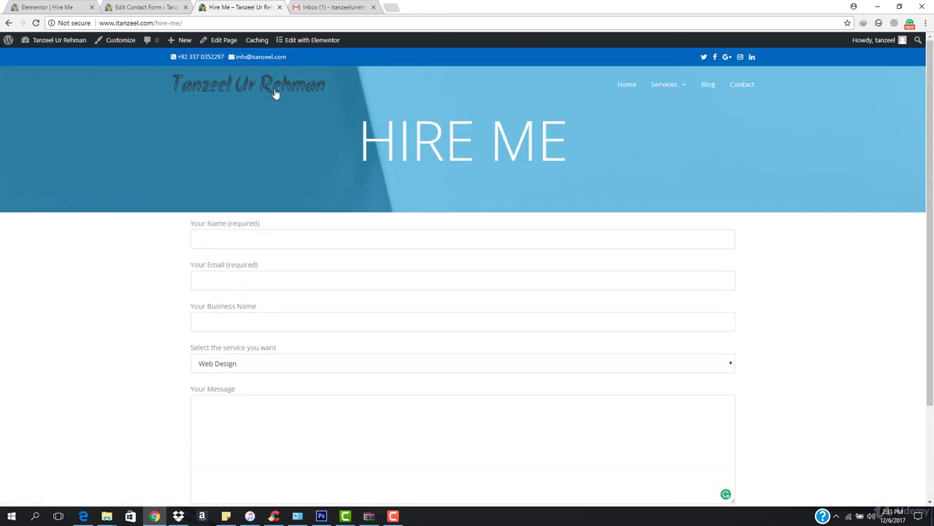
{"action": "left_click", "coordinate": [234, 93]}
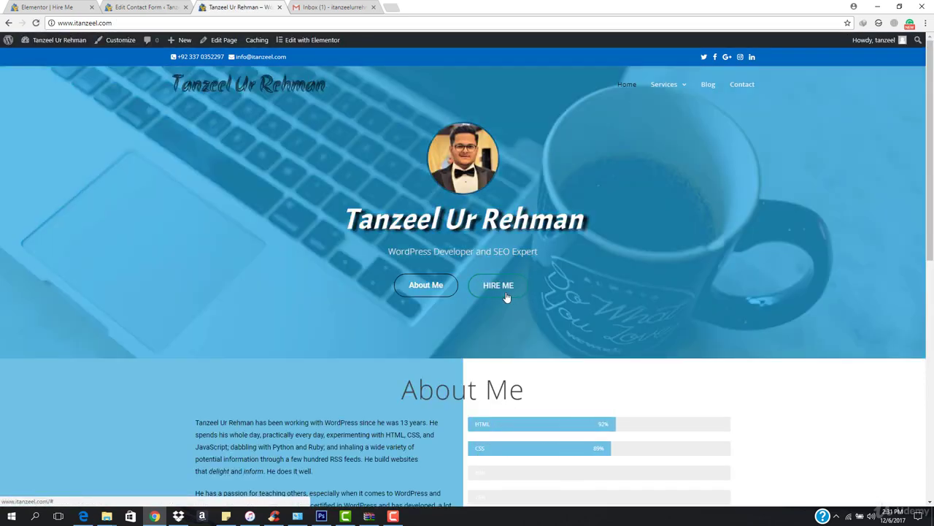
{"action": "scroll", "coordinate": [496, 256], "scroll_direction": "down", "scroll_amount": 1}
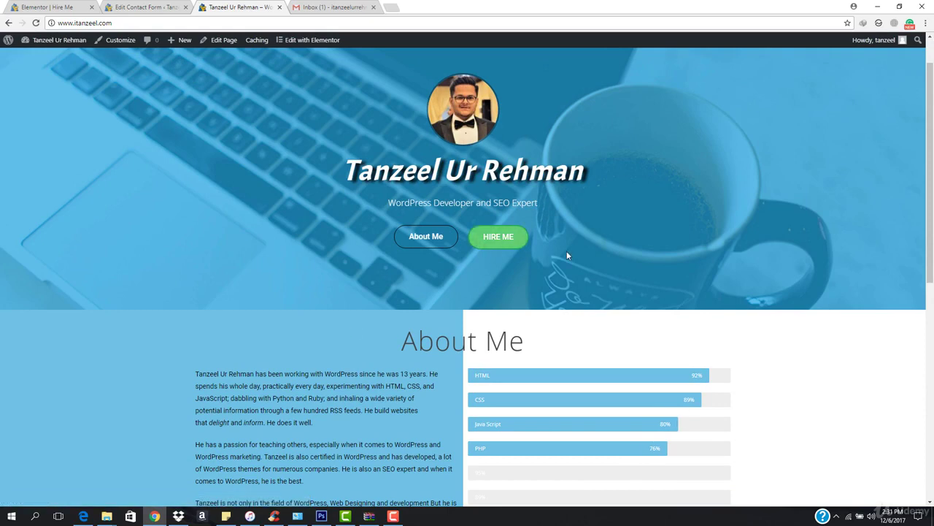
{"action": "scroll", "coordinate": [566, 250], "scroll_direction": "down", "scroll_amount": 4}
{"action": "scroll", "coordinate": [568, 256], "scroll_direction": "down", "scroll_amount": 2}
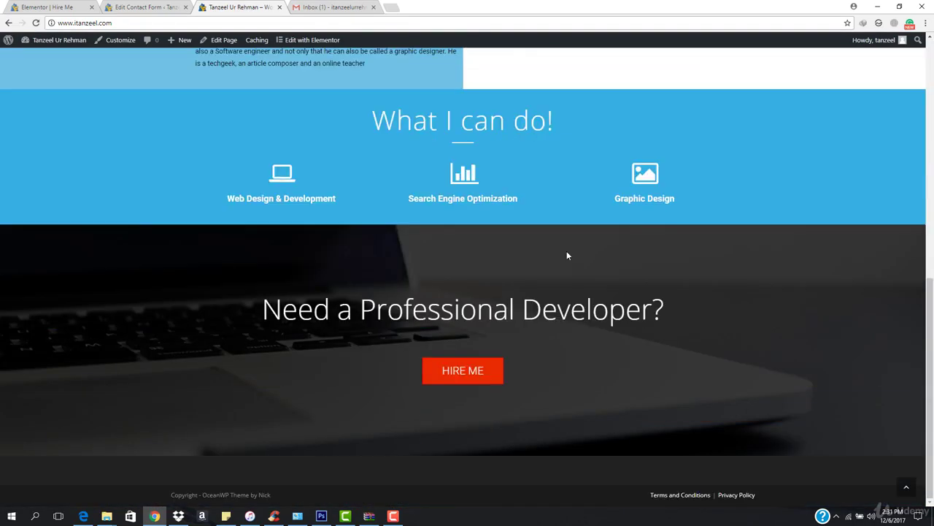
{"action": "left_click", "coordinate": [463, 373]}
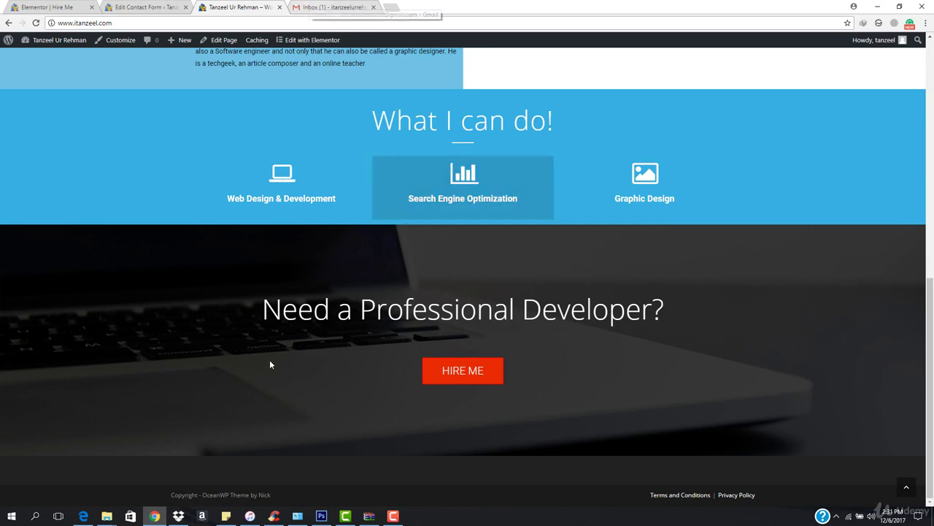
{"action": "scroll", "coordinate": [269, 365], "scroll_direction": "up", "scroll_amount": 8}
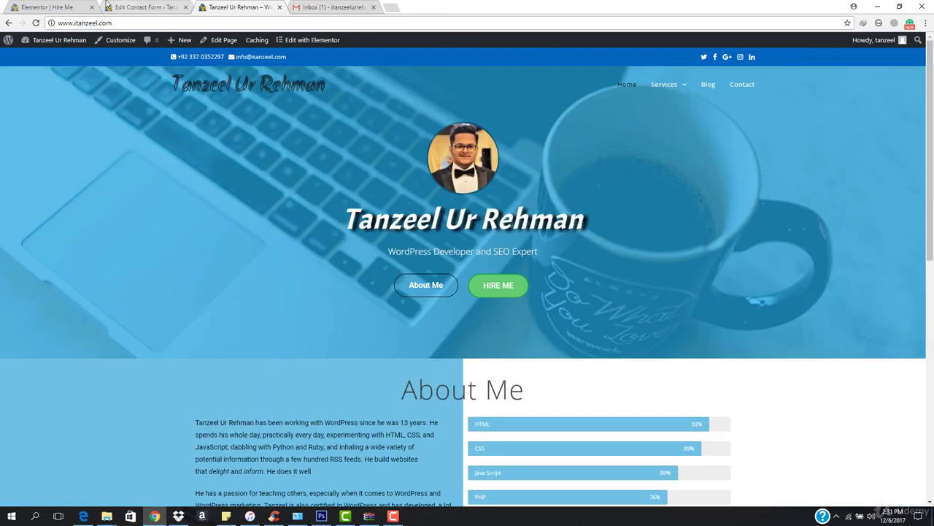
- Switch back to the Elementor editor of the Hire Me page and browse its widget list
{"action": "left_click", "coordinate": [47, 6]}
{"action": "scroll", "coordinate": [69, 221], "scroll_direction": "up", "scroll_amount": 5}
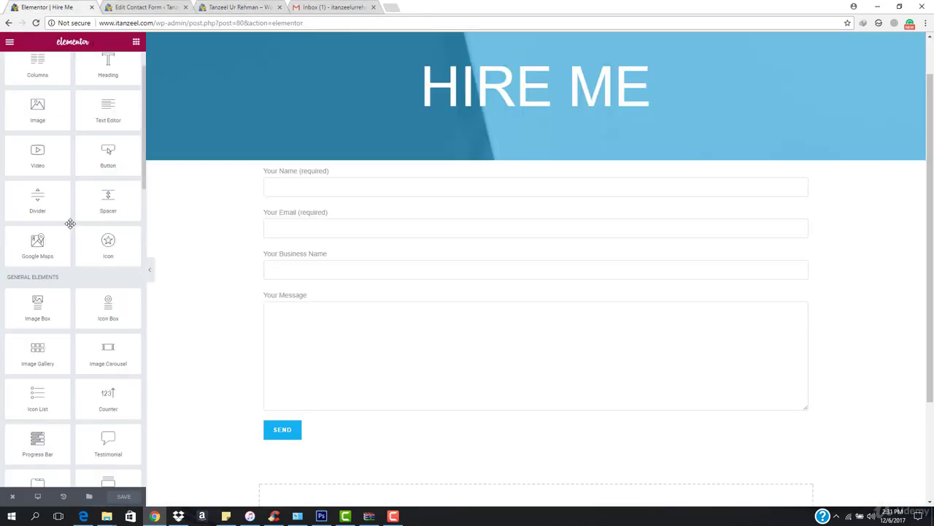